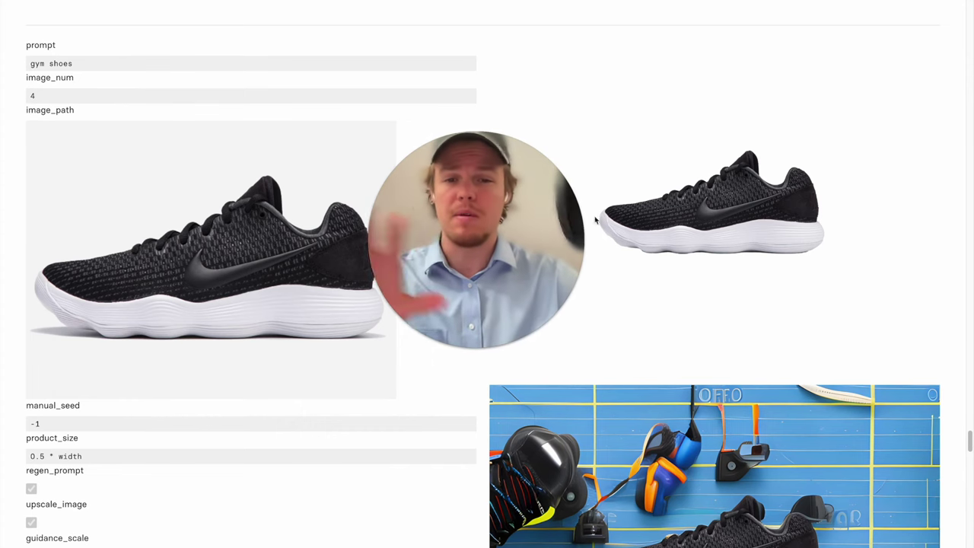
- Look over the sneaker product-scene prediction, then switch to the Alibaba.com homepage tab
{"action": "scroll", "coordinate": [649, 192], "scroll_direction": "down", "scroll_amount": 3}
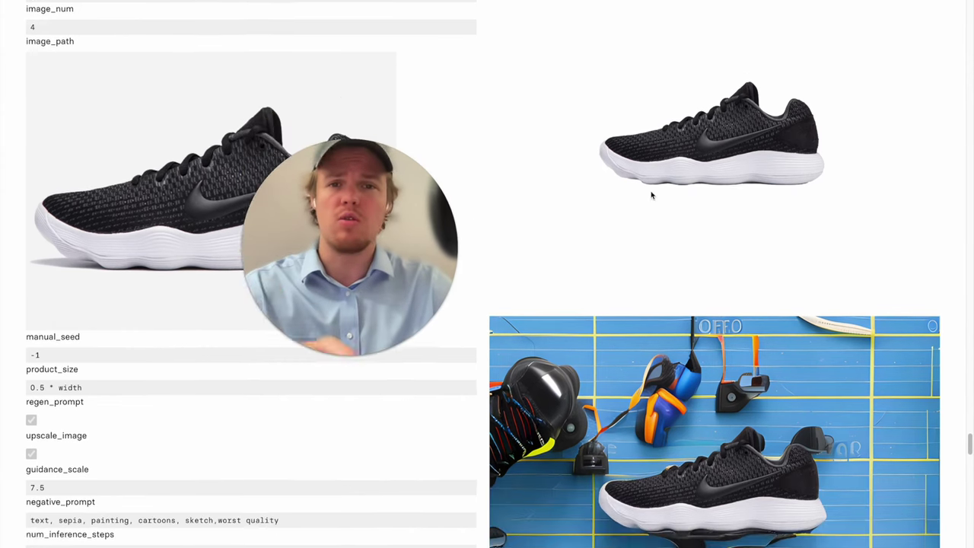
{"action": "scroll", "coordinate": [649, 189], "scroll_direction": "up", "scroll_amount": 1}
{"action": "scroll", "coordinate": [649, 189], "scroll_direction": "up", "scroll_amount": 1}
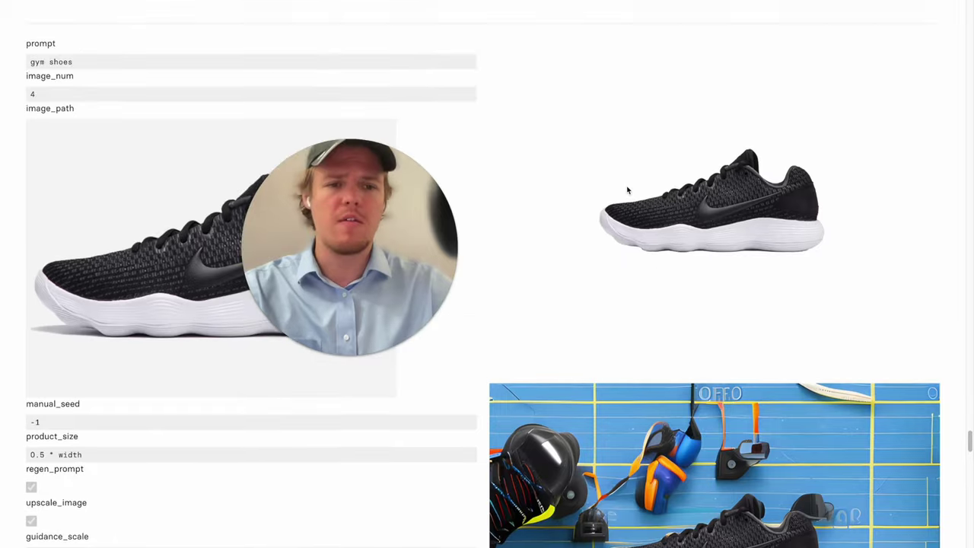
{"action": "left_click_drag", "start_coordinate": [355, 252], "coordinate": [217, 252]}
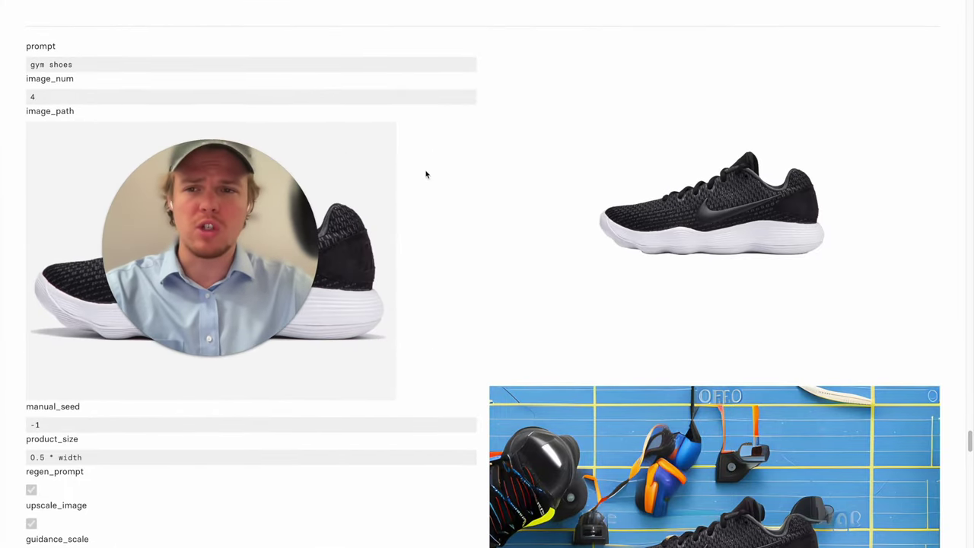
{"action": "scroll", "coordinate": [691, 311], "scroll_direction": "down", "scroll_amount": 6}
{"action": "scroll", "coordinate": [691, 310], "scroll_direction": "down", "scroll_amount": 7}
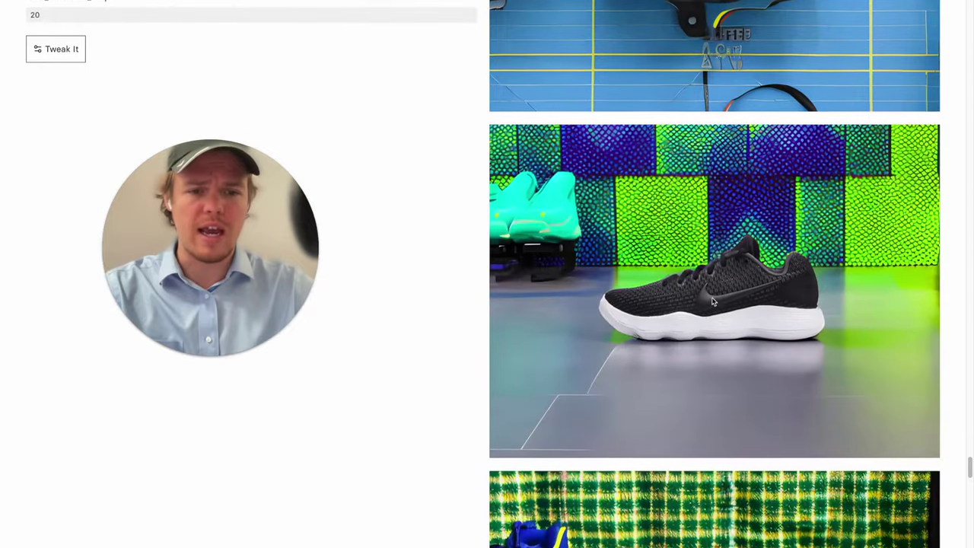
{"action": "scroll", "coordinate": [735, 292], "scroll_direction": "down", "scroll_amount": 5}
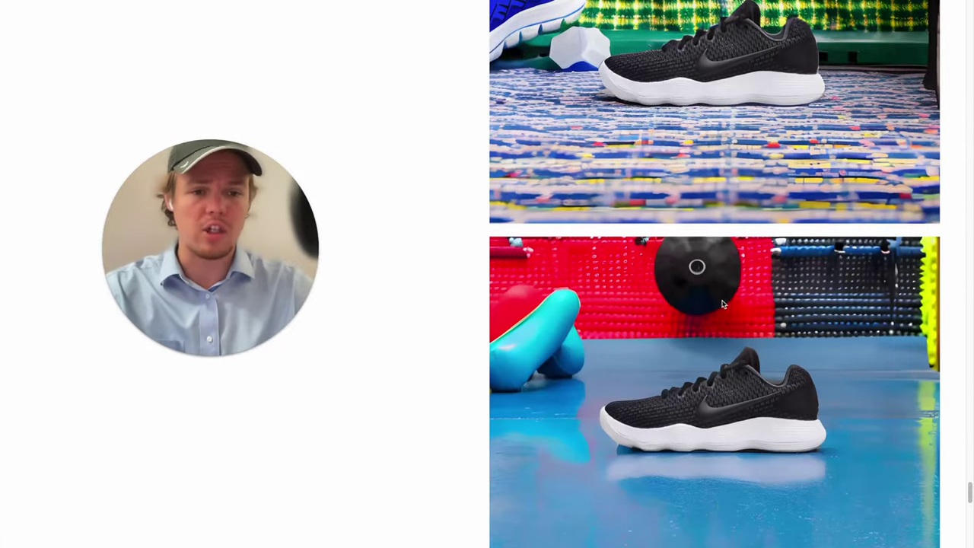
{"action": "scroll", "coordinate": [700, 296], "scroll_direction": "up", "scroll_amount": 5}
{"action": "scroll", "coordinate": [694, 275], "scroll_direction": "up", "scroll_amount": 13}
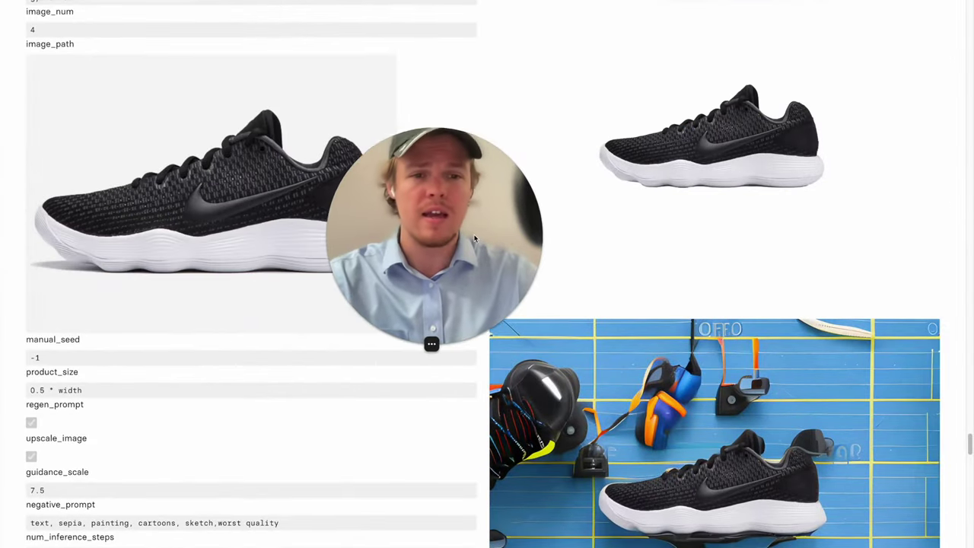
{"action": "left_click_drag", "start_coordinate": [474, 239], "coordinate": [480, 239]}
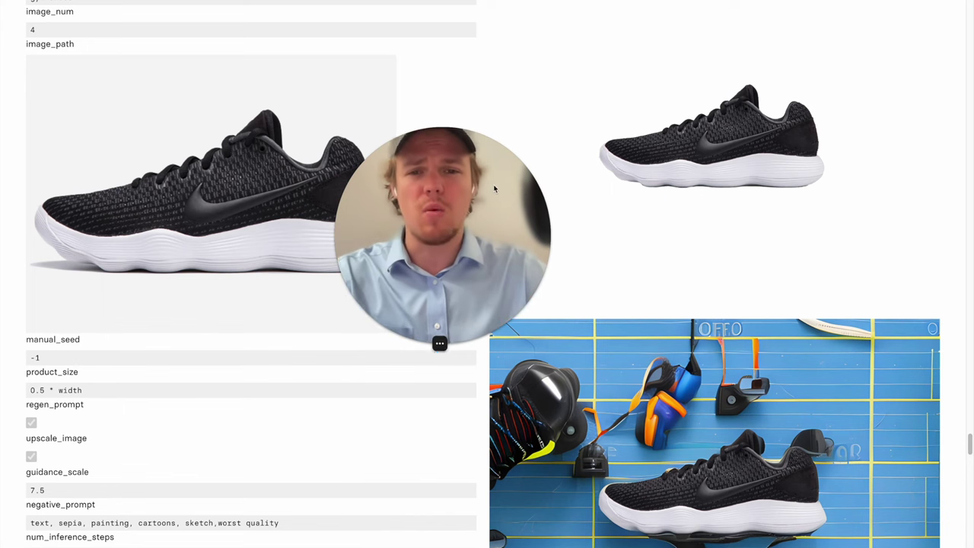
{"action": "left_click_drag", "start_coordinate": [495, 188], "coordinate": [544, 152]}
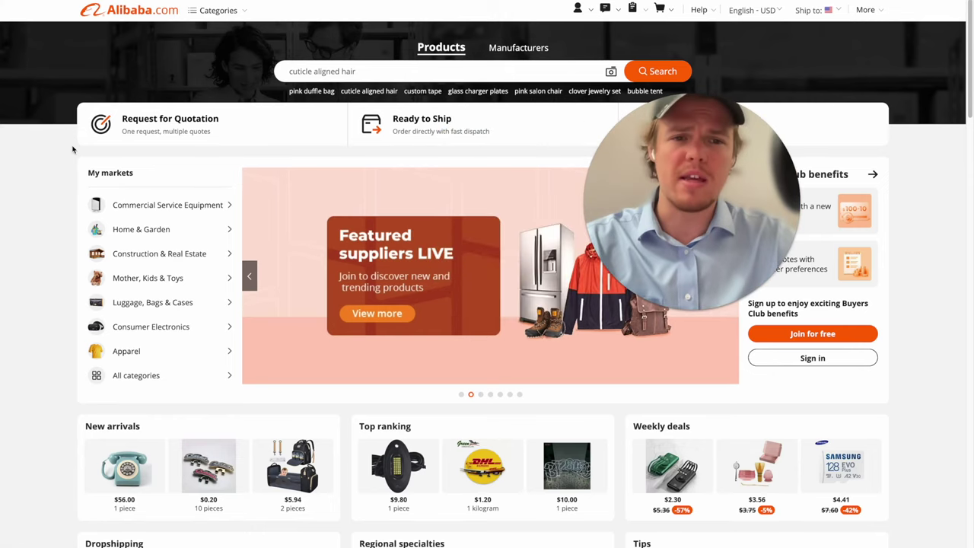
- Scroll the Alibaba.com homepage down to the Dropshipping row and open the Dropshipping page
{"action": "scroll", "coordinate": [71, 148], "scroll_direction": "down", "scroll_amount": 2}
{"action": "scroll", "coordinate": [71, 150], "scroll_direction": "down", "scroll_amount": 3}
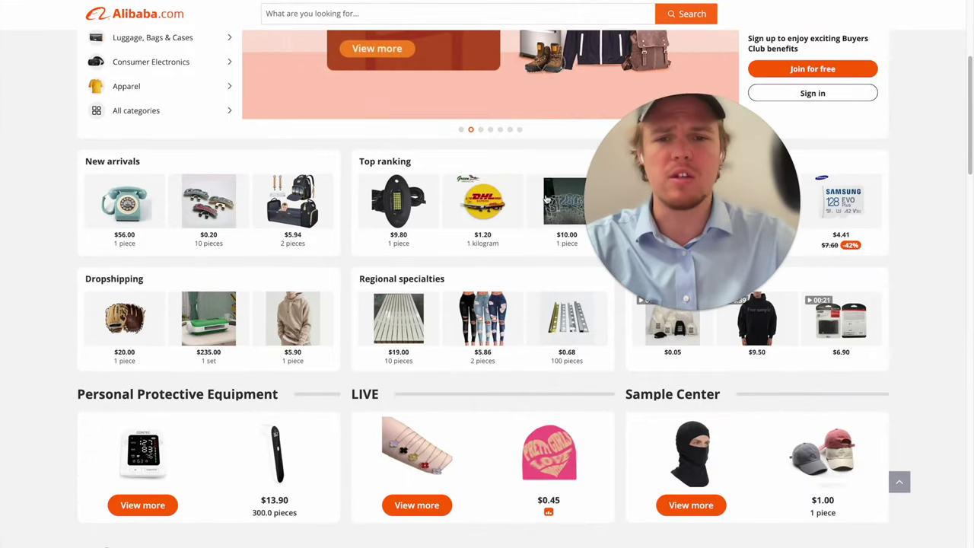
{"action": "scroll", "coordinate": [73, 225], "scroll_direction": "down", "scroll_amount": 1}
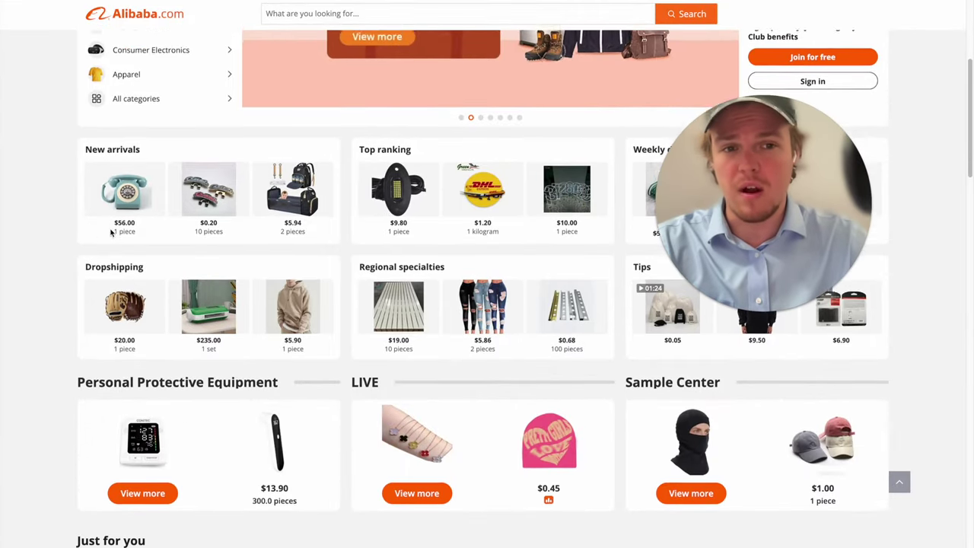
{"action": "scroll", "coordinate": [73, 226], "scroll_direction": "down", "scroll_amount": 2}
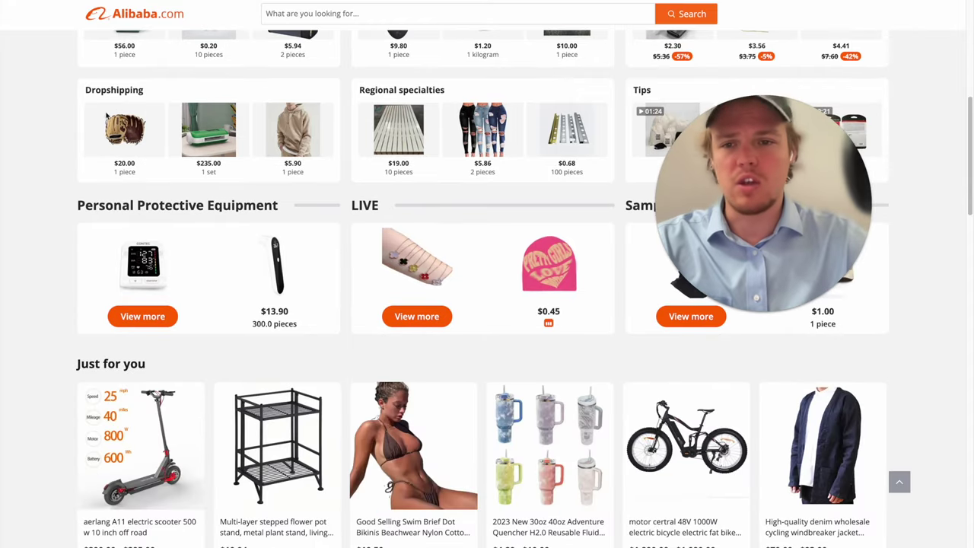
{"action": "scroll", "coordinate": [100, 218], "scroll_direction": "up", "scroll_amount": 2}
{"action": "scroll", "coordinate": [116, 149], "scroll_direction": "down", "scroll_amount": 1}
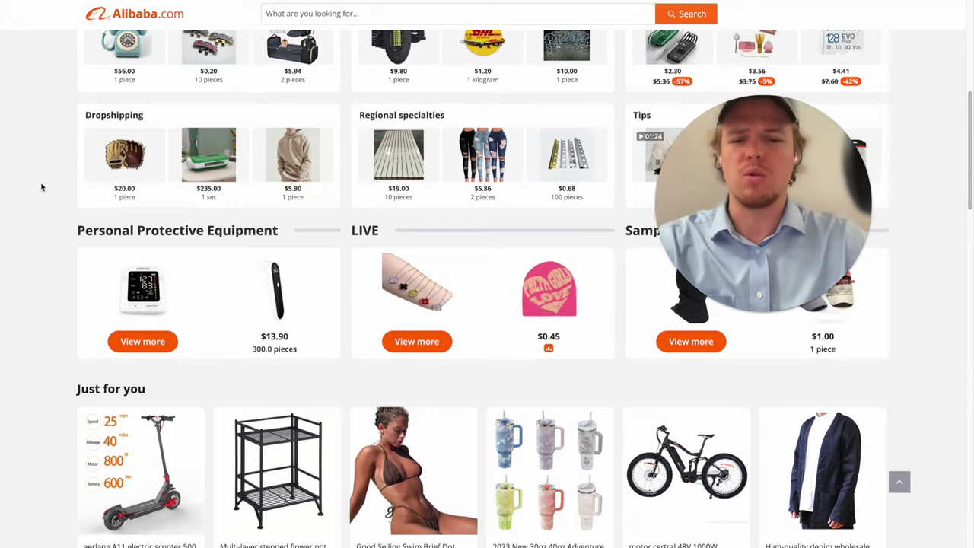
{"action": "scroll", "coordinate": [48, 181], "scroll_direction": "down", "scroll_amount": 1}
{"action": "scroll", "coordinate": [55, 177], "scroll_direction": "up", "scroll_amount": 1}
{"action": "scroll", "coordinate": [81, 178], "scroll_direction": "up", "scroll_amount": 2}
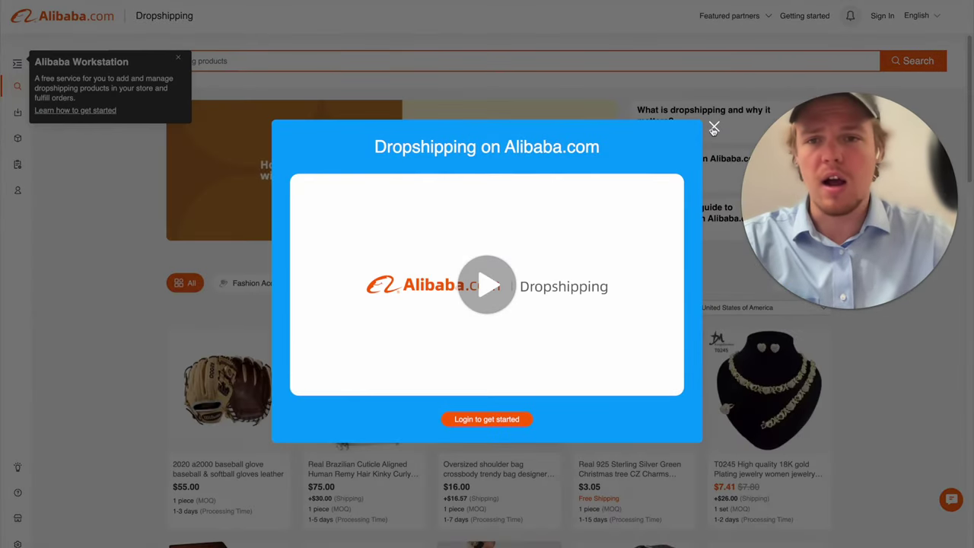
- Dismiss the intro video and Workstation tip, then browse to the luxury donut dog bed listing
{"action": "left_click", "coordinate": [714, 128]}
{"action": "left_click", "coordinate": [176, 60]}
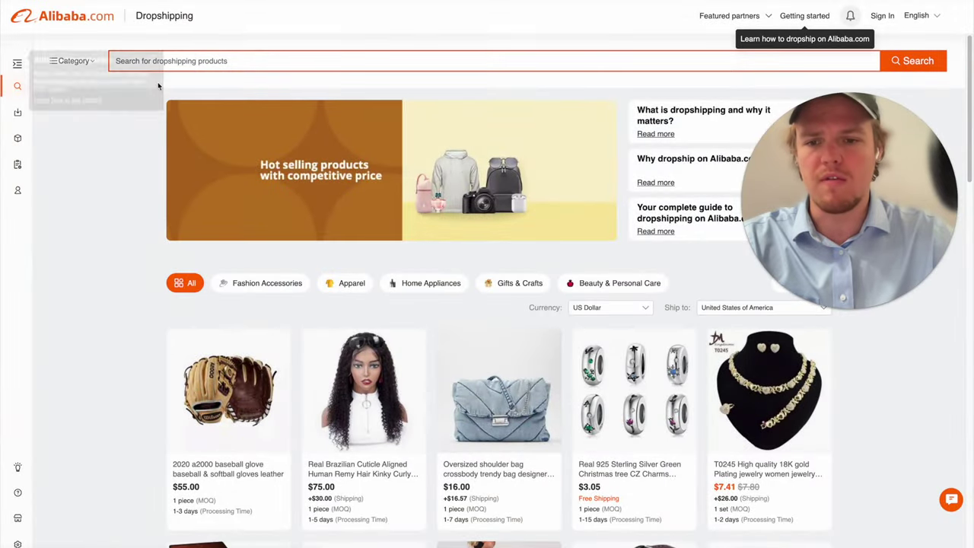
{"action": "scroll", "coordinate": [115, 191], "scroll_direction": "down", "scroll_amount": 5}
{"action": "scroll", "coordinate": [128, 185], "scroll_direction": "down", "scroll_amount": 3}
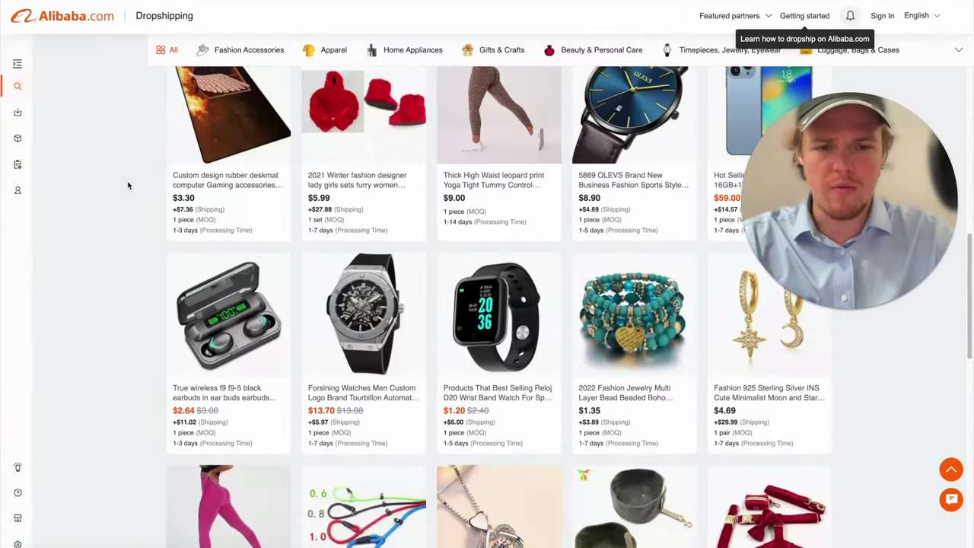
{"action": "scroll", "coordinate": [182, 182], "scroll_direction": "up", "scroll_amount": 8}
{"action": "scroll", "coordinate": [130, 289], "scroll_direction": "down", "scroll_amount": 9}
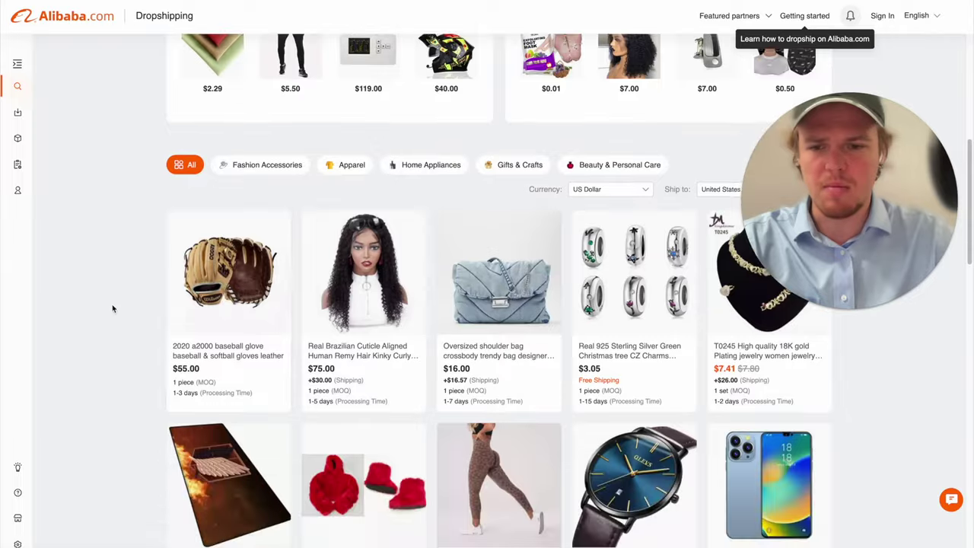
{"action": "scroll", "coordinate": [134, 285], "scroll_direction": "down", "scroll_amount": 3}
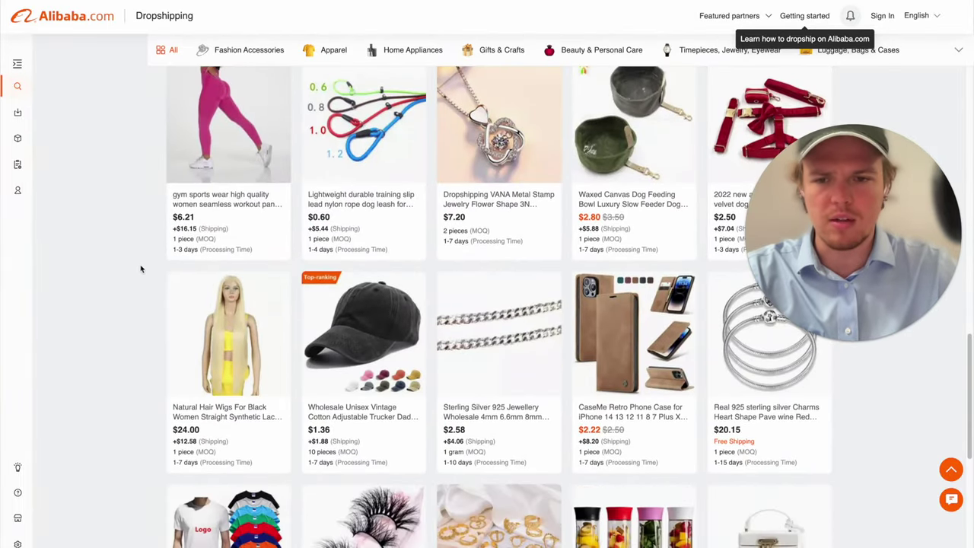
{"action": "scroll", "coordinate": [141, 263], "scroll_direction": "down", "scroll_amount": 3}
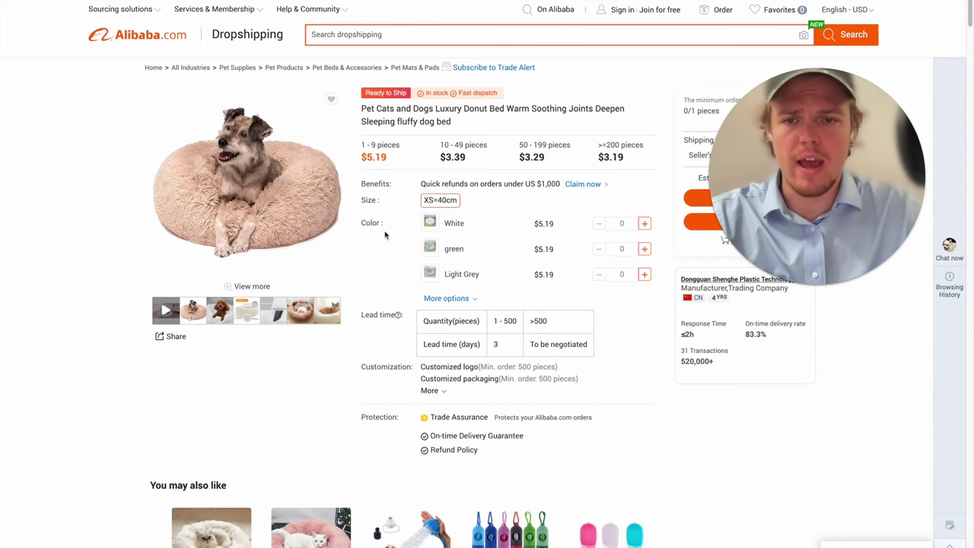
- Save the cream donut bed photo from Product details to disk with Save Image As
{"action": "scroll", "coordinate": [358, 221], "scroll_direction": "down", "scroll_amount": 1}
{"action": "right_click", "coordinate": [251, 175]}
{"action": "left_click", "coordinate": [238, 190]}
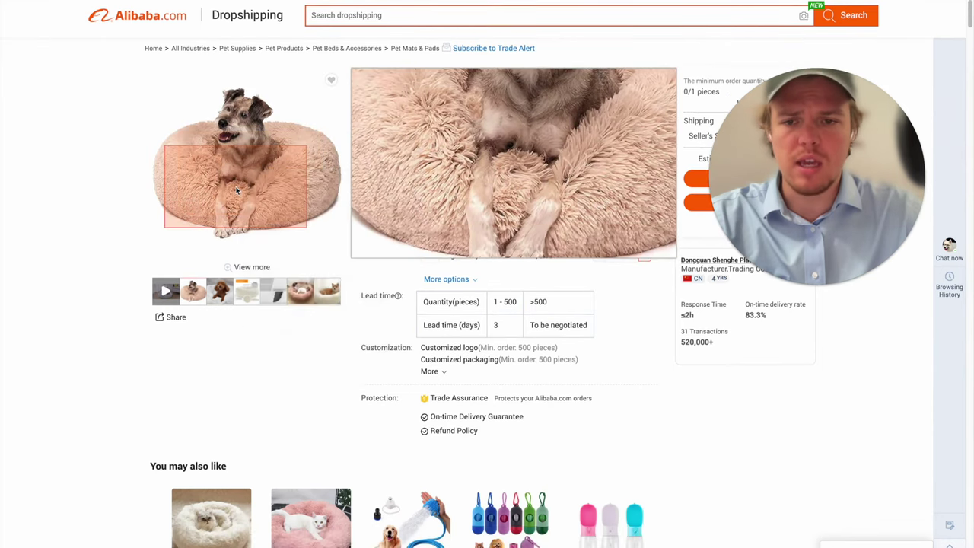
{"action": "scroll", "coordinate": [201, 350], "scroll_direction": "down", "scroll_amount": 10}
{"action": "scroll", "coordinate": [201, 350], "scroll_direction": "down", "scroll_amount": 20}
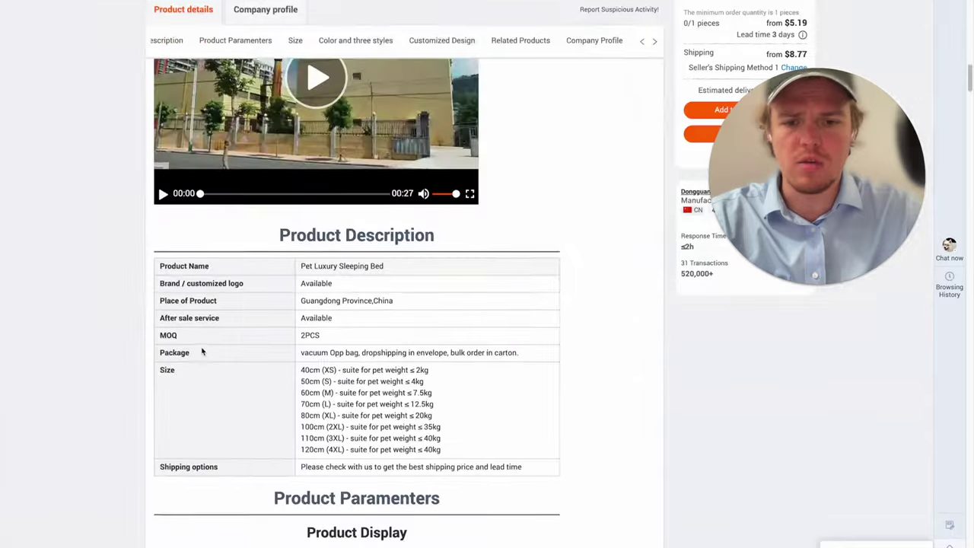
{"action": "scroll", "coordinate": [202, 351], "scroll_direction": "down", "scroll_amount": 20}
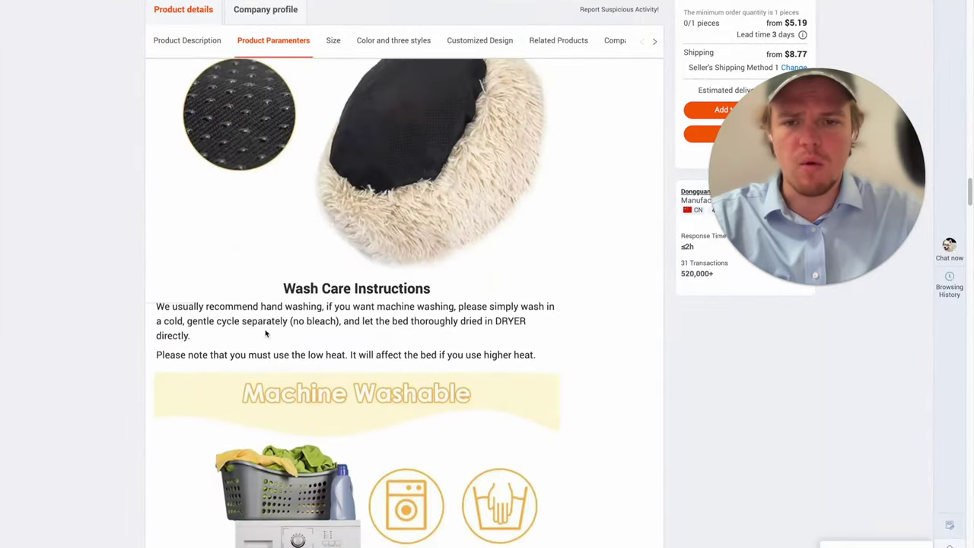
{"action": "right_click", "coordinate": [324, 195]}
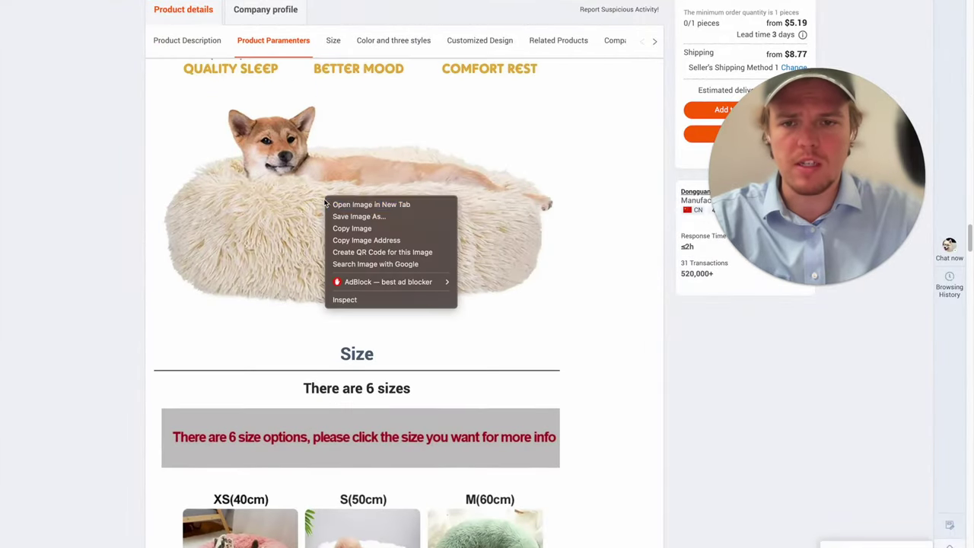
{"action": "left_click", "coordinate": [366, 216]}
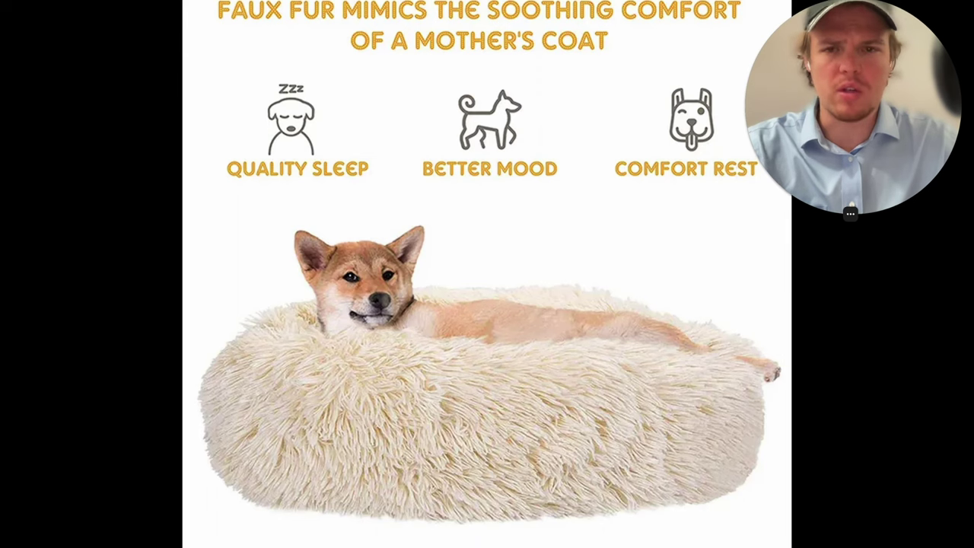
- Crop the photo to just the dog and bed, excluding the text banner, and duplicate as TIFF
{"action": "left_click_drag", "start_coordinate": [211, 191], "coordinate": [829, 544]}
{"action": "left_click_drag", "start_coordinate": [701, 491], "coordinate": [666, 495]}
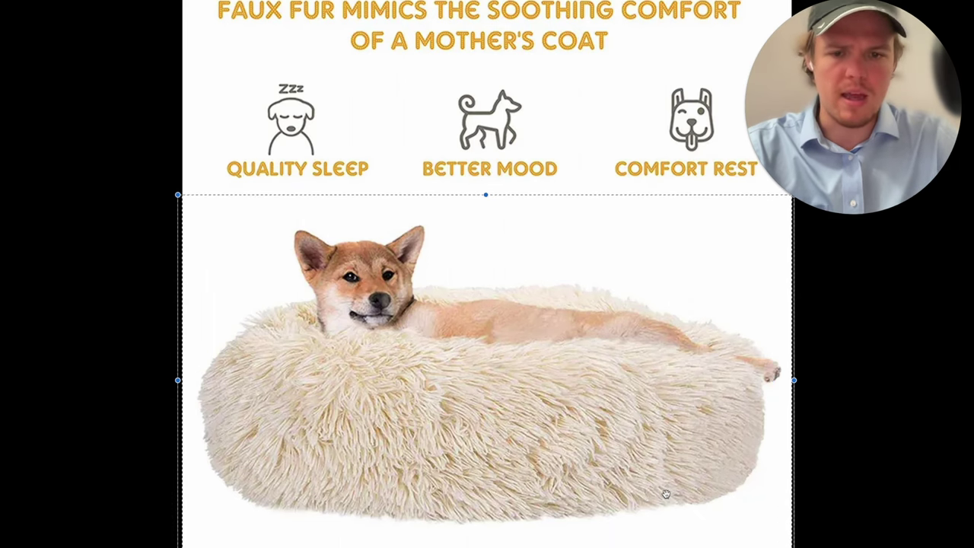
{"action": "key", "text": "super+k"}
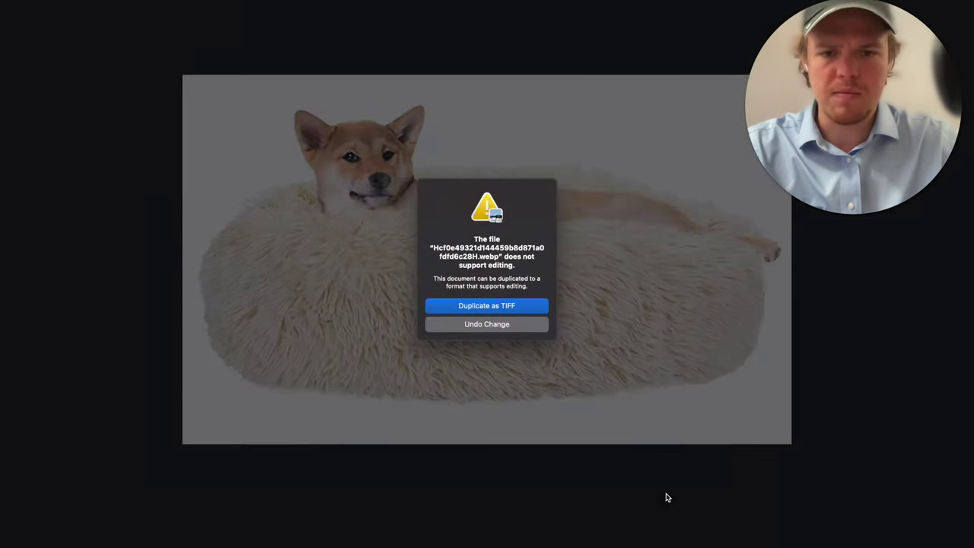
{"action": "left_click", "coordinate": [507, 310]}
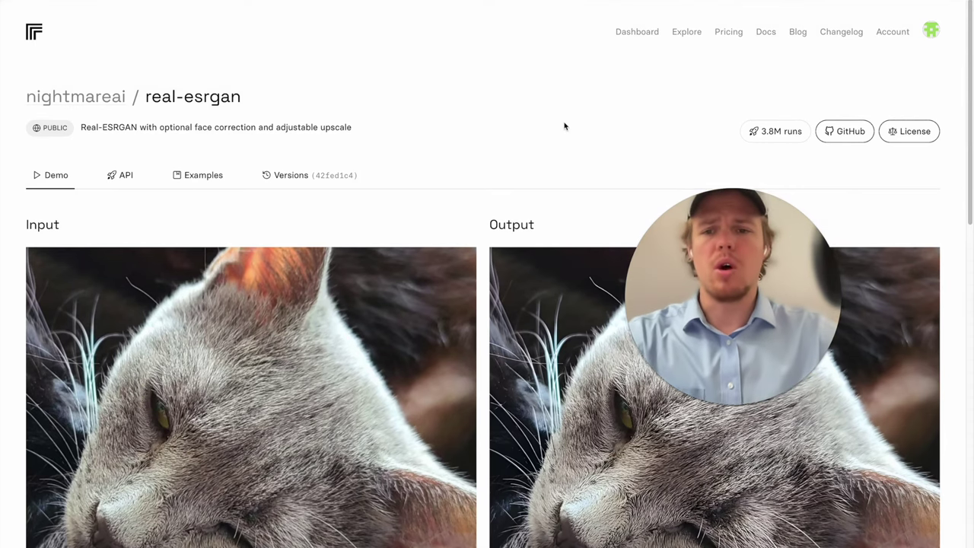
- Set the Real-ESRGAN scale factor to 2.98 with face_enhance left unchecked
{"action": "scroll", "coordinate": [478, 121], "scroll_direction": "down", "scroll_amount": 3}
{"action": "scroll", "coordinate": [472, 126], "scroll_direction": "down", "scroll_amount": 3}
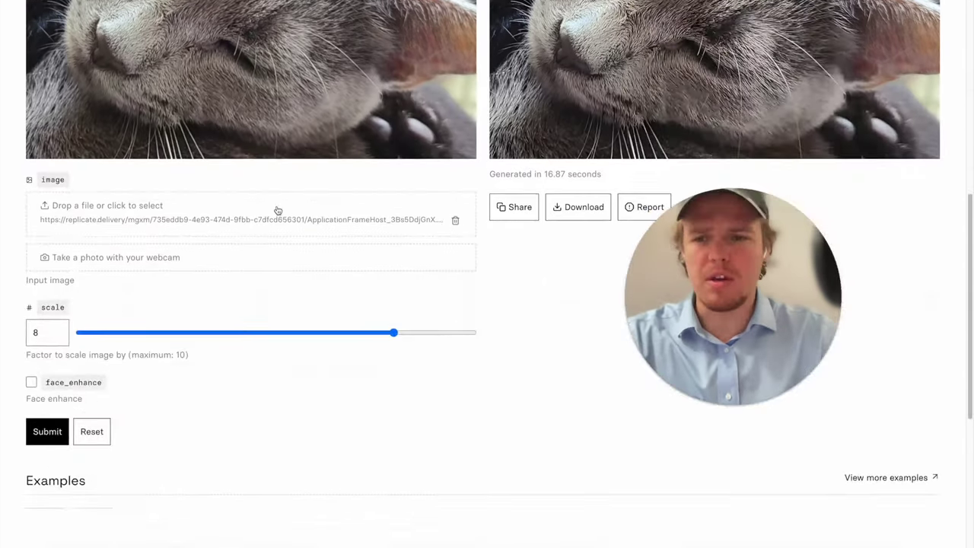
{"action": "scroll", "coordinate": [273, 190], "scroll_direction": "up", "scroll_amount": 4}
{"action": "scroll", "coordinate": [269, 171], "scroll_direction": "up", "scroll_amount": 3}
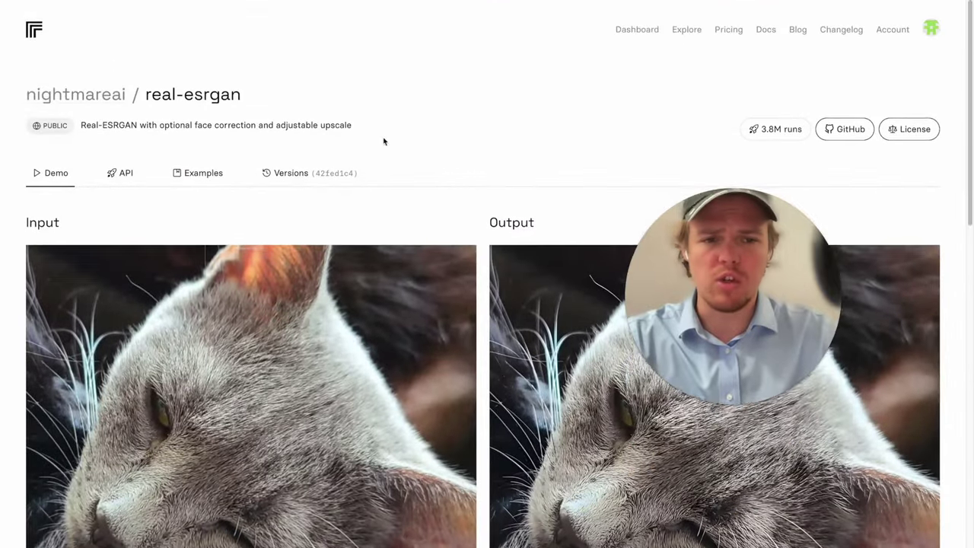
{"action": "scroll", "coordinate": [385, 141], "scroll_direction": "down", "scroll_amount": 1}
{"action": "scroll", "coordinate": [386, 140], "scroll_direction": "down", "scroll_amount": 3}
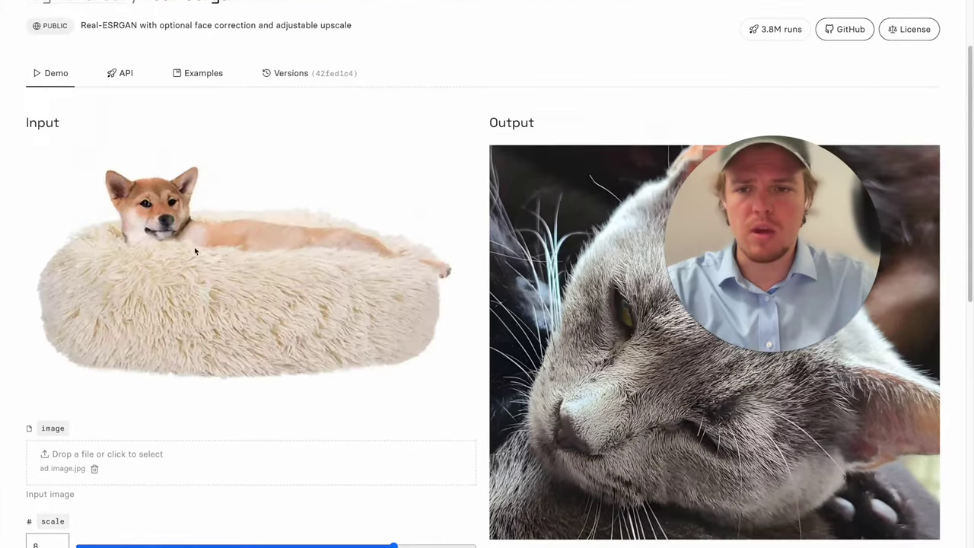
{"action": "scroll", "coordinate": [344, 383], "scroll_direction": "down", "scroll_amount": 1}
{"action": "scroll", "coordinate": [397, 434], "scroll_direction": "down", "scroll_amount": 1}
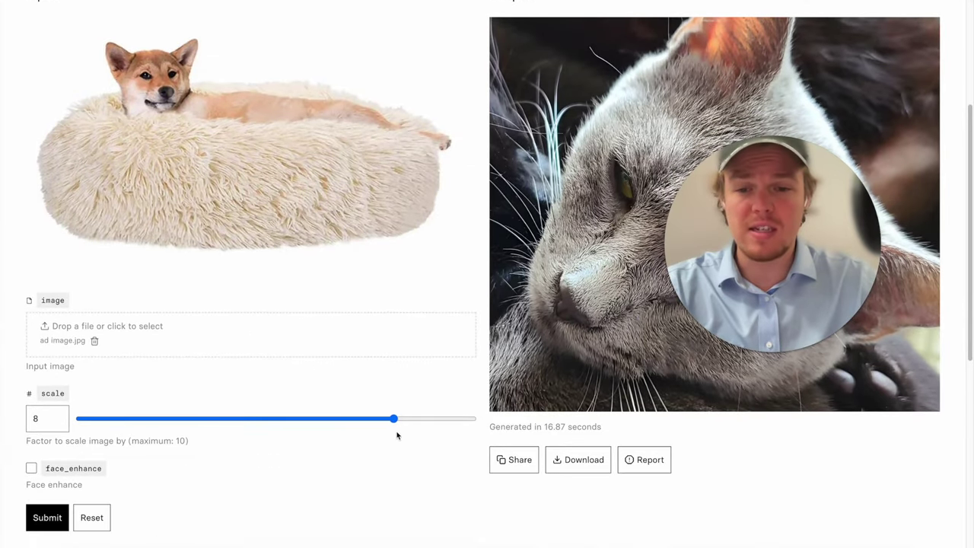
{"action": "left_click_drag", "start_coordinate": [278, 424], "coordinate": [185, 415]}
{"action": "left_click", "coordinate": [196, 416]}
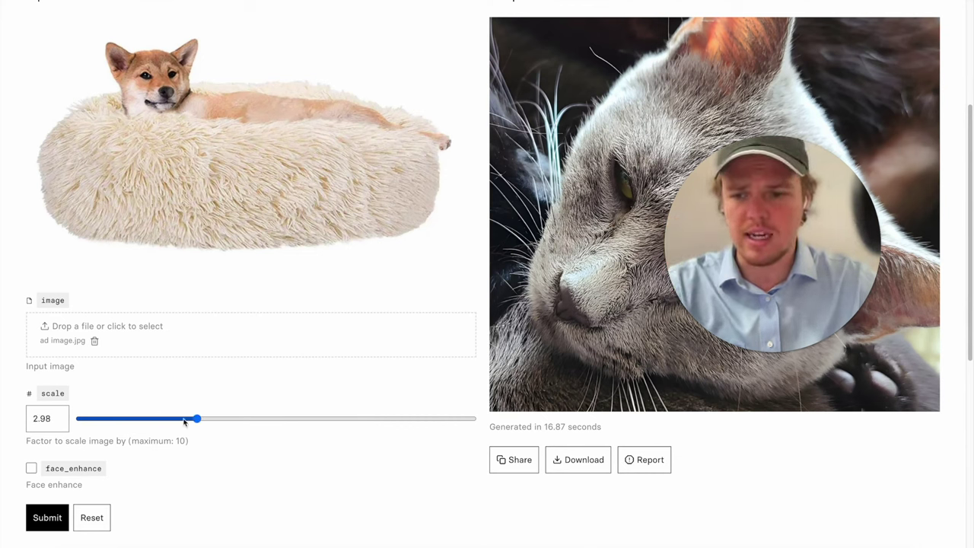
{"action": "left_click", "coordinate": [201, 455]}
- Submit the upscale job and review the finished dog bed output
{"action": "scroll", "coordinate": [266, 437], "scroll_direction": "up", "scroll_amount": 1}
{"action": "scroll", "coordinate": [37, 488], "scroll_direction": "down", "scroll_amount": 3}
{"action": "left_click", "coordinate": [48, 423]}
{"action": "scroll", "coordinate": [266, 405], "scroll_direction": "up", "scroll_amount": 3}
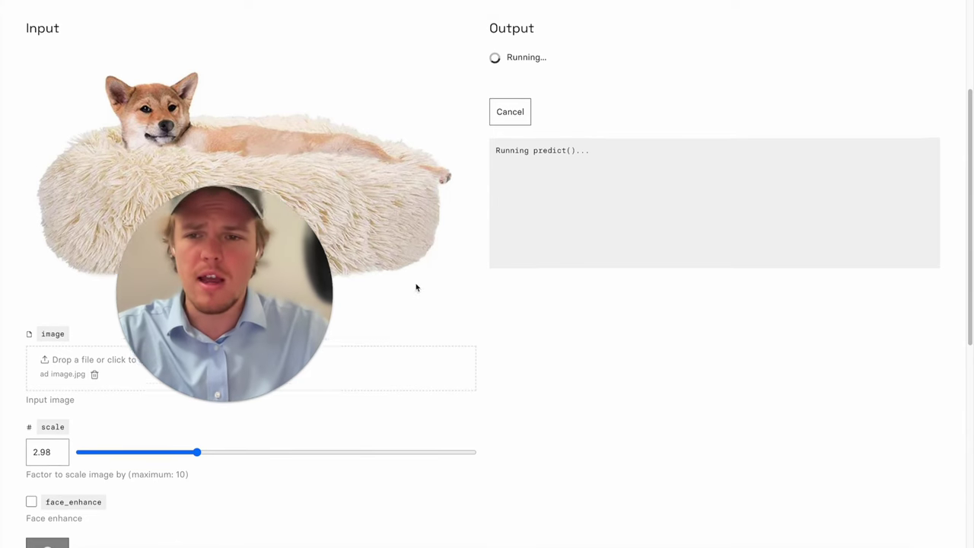
{"action": "scroll", "coordinate": [415, 284], "scroll_direction": "up", "scroll_amount": 2}
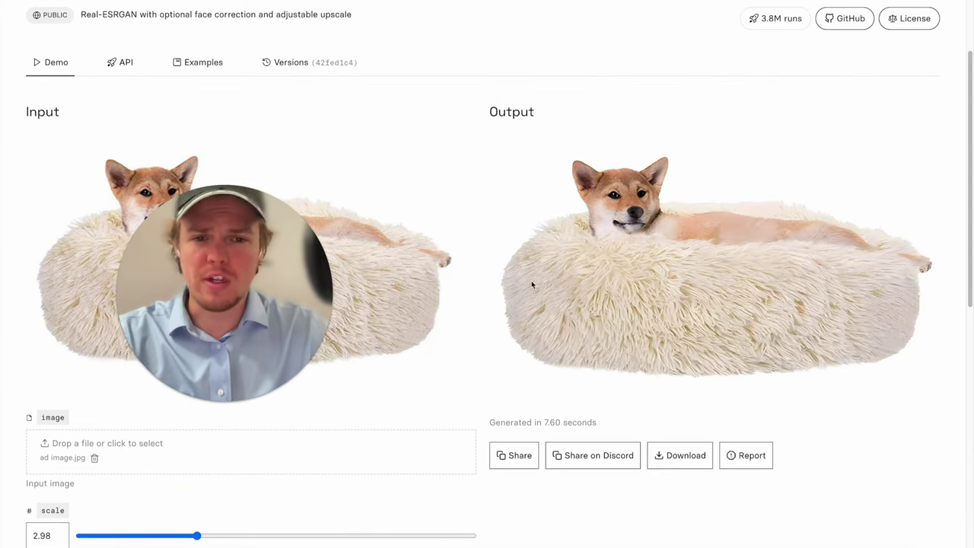
{"action": "scroll", "coordinate": [531, 285], "scroll_direction": "down", "scroll_amount": 2}
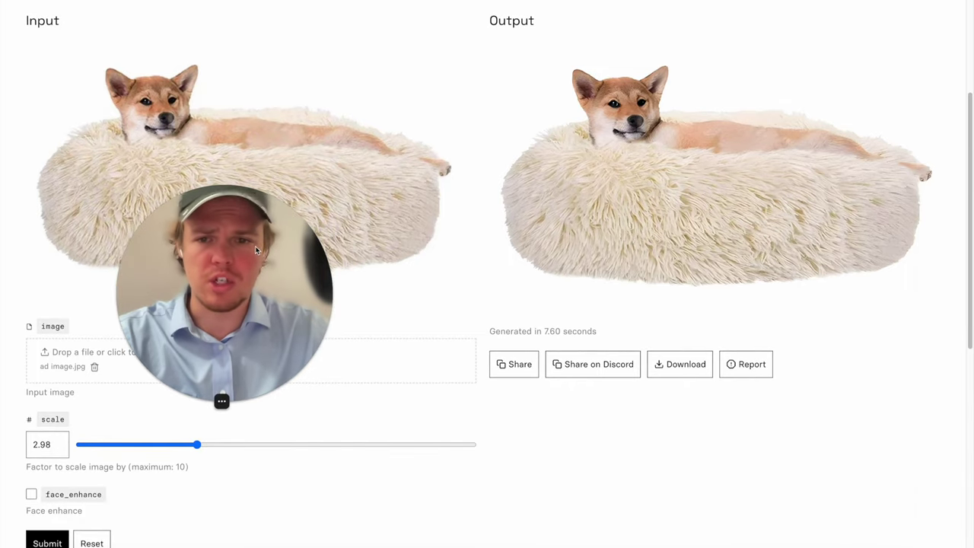
- Save the upscaled output image to the Desktop as 'up resolution'
{"action": "right_click", "coordinate": [654, 182]}
{"action": "left_click", "coordinate": [705, 285]}
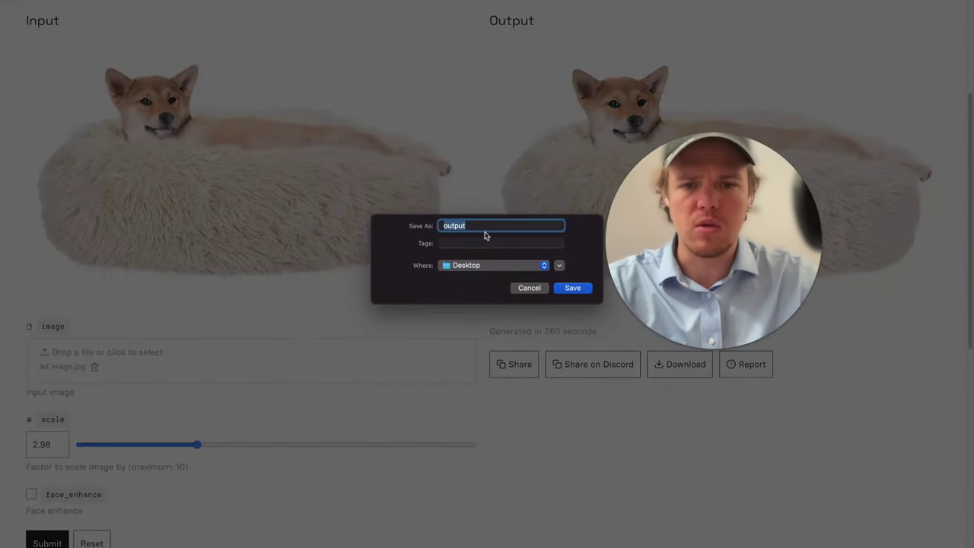
{"action": "type", "text": "up resolution"}
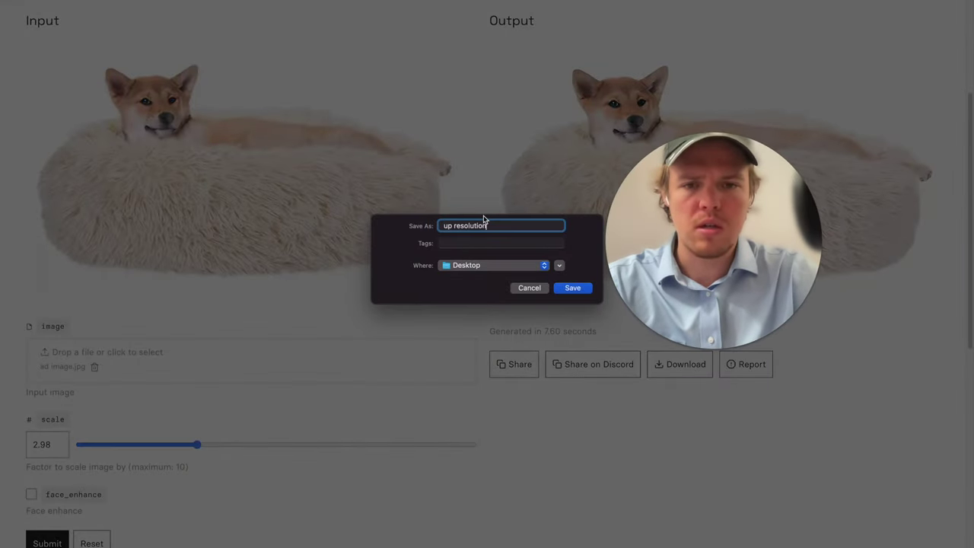
{"action": "key", "text": "Return"}
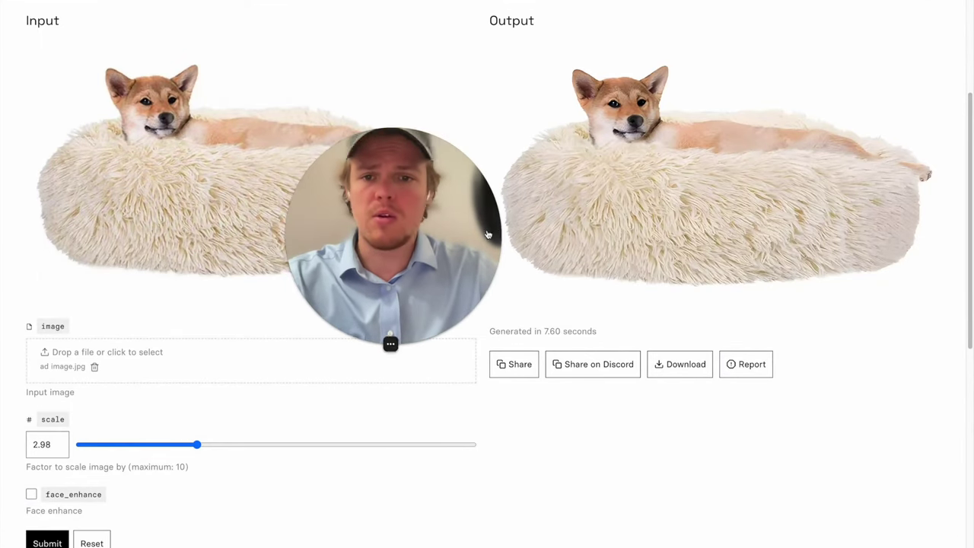
- Open the ad-inpaint examples link in a new tab
{"action": "scroll", "coordinate": [448, 146], "scroll_direction": "up", "scroll_amount": 1}
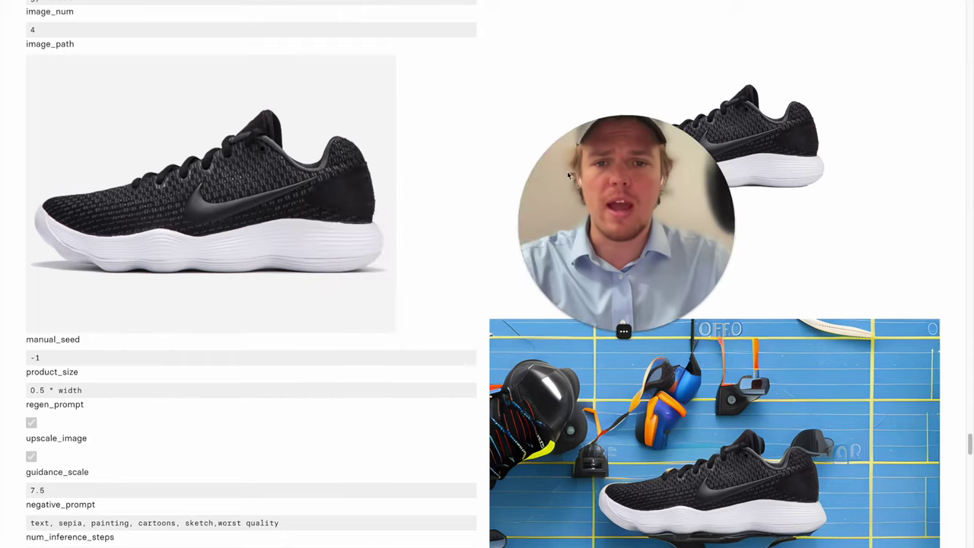
{"action": "right_click", "coordinate": [402, 138]}
{"action": "left_click", "coordinate": [445, 148]}
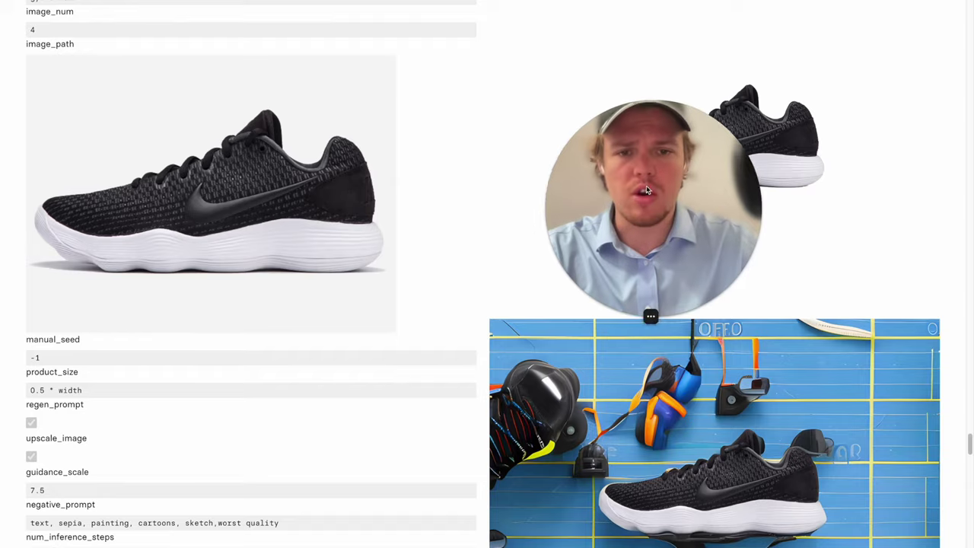
- Scroll through the ad-inpaint example results, then go to the Demo form's image_path field
{"action": "scroll", "coordinate": [430, 228], "scroll_direction": "down", "scroll_amount": 15}
{"action": "scroll", "coordinate": [439, 227], "scroll_direction": "down", "scroll_amount": 15}
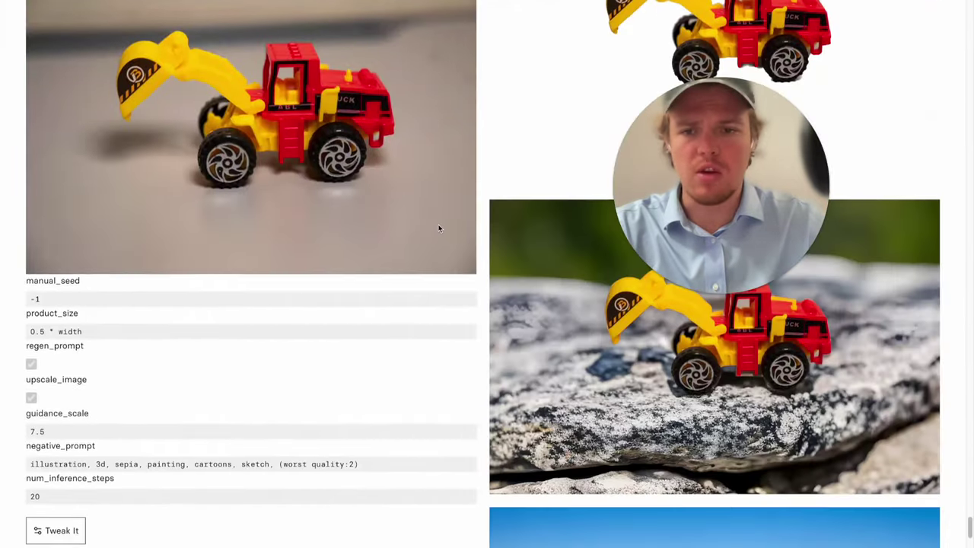
{"action": "scroll", "coordinate": [438, 229], "scroll_direction": "up", "scroll_amount": 12}
{"action": "scroll", "coordinate": [438, 228], "scroll_direction": "down", "scroll_amount": 15}
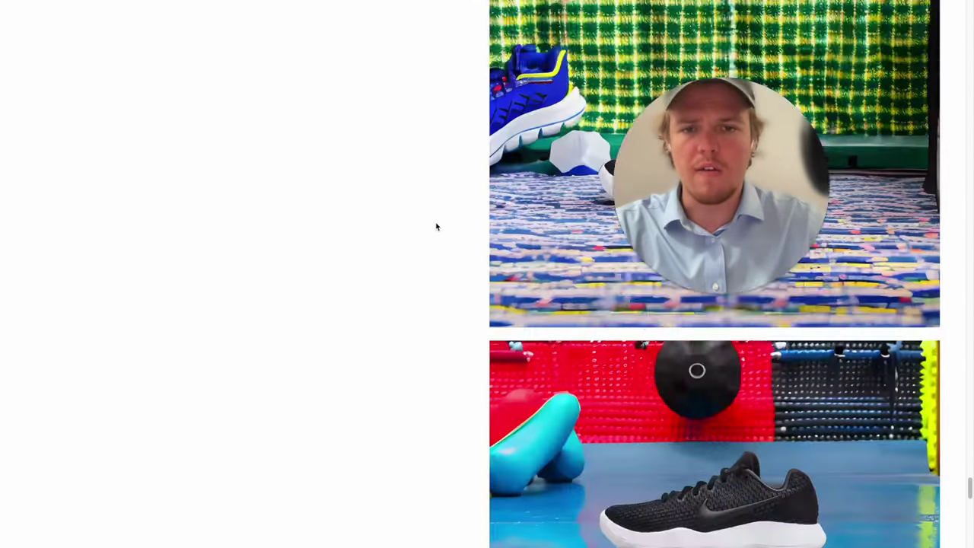
{"action": "scroll", "coordinate": [449, 220], "scroll_direction": "up", "scroll_amount": 2}
{"action": "scroll", "coordinate": [463, 338], "scroll_direction": "up", "scroll_amount": 20}
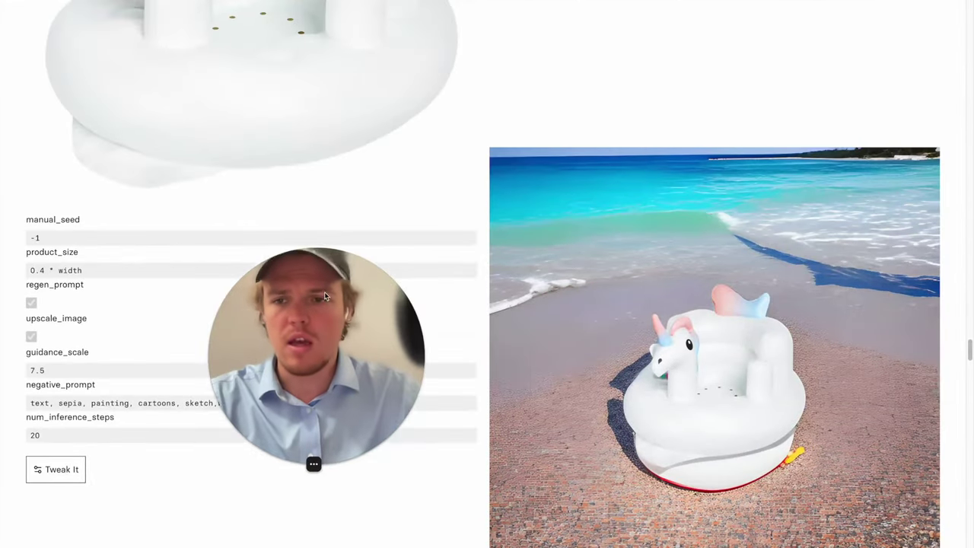
{"action": "scroll", "coordinate": [477, 178], "scroll_direction": "up", "scroll_amount": 15}
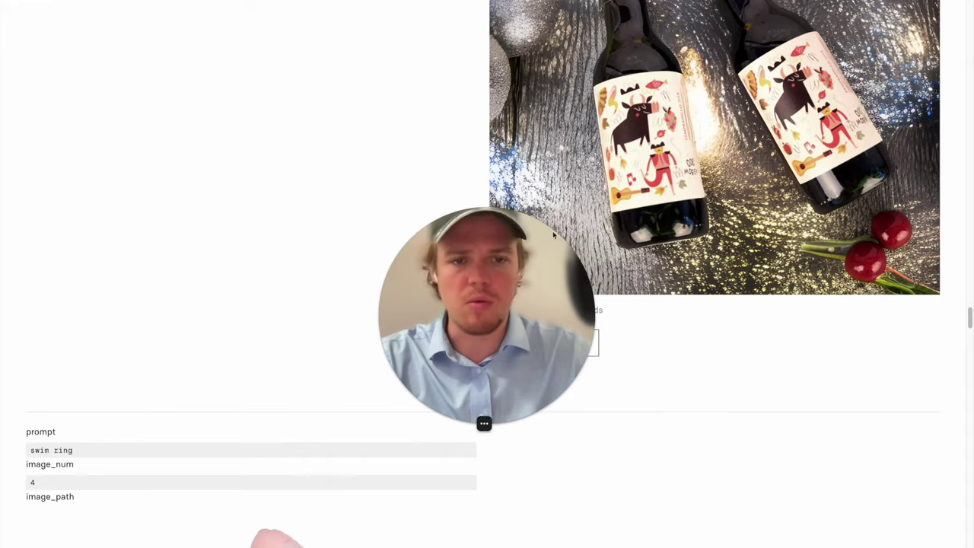
{"action": "scroll", "coordinate": [627, 195], "scroll_direction": "up", "scroll_amount": 20}
{"action": "scroll", "coordinate": [628, 195], "scroll_direction": "up", "scroll_amount": 20}
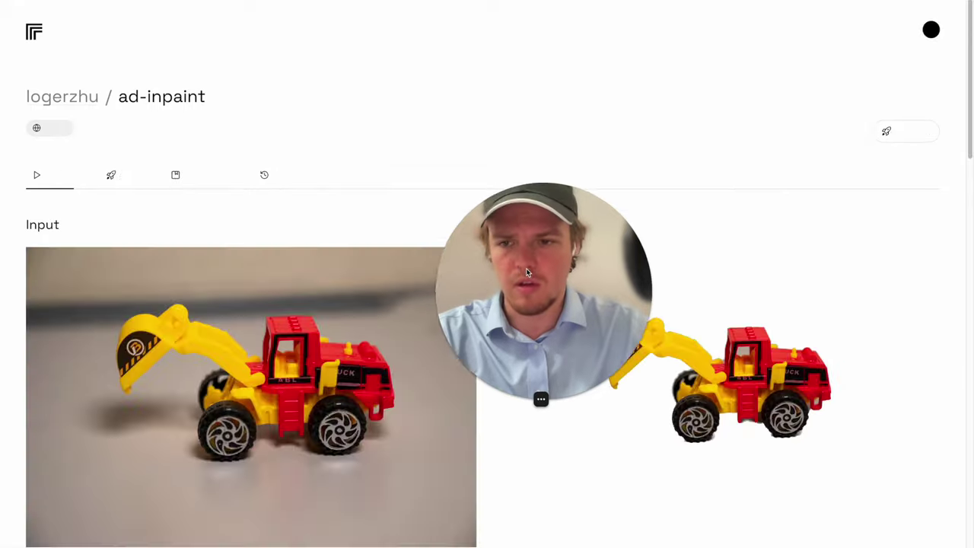
{"action": "scroll", "coordinate": [206, 371], "scroll_direction": "down", "scroll_amount": 5}
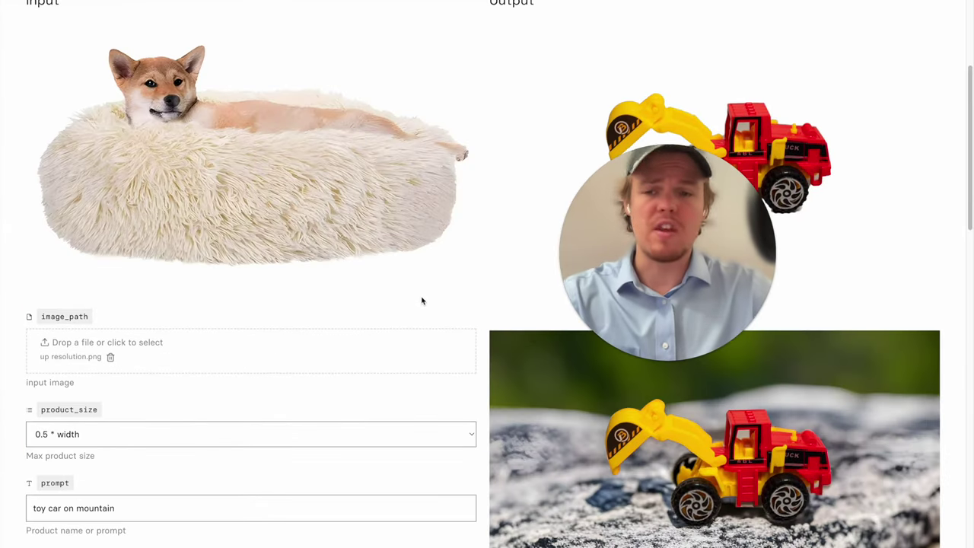
- Load up resolution.png into image_path and try the Original product_size option
{"action": "scroll", "coordinate": [422, 297], "scroll_direction": "down", "scroll_amount": 1}
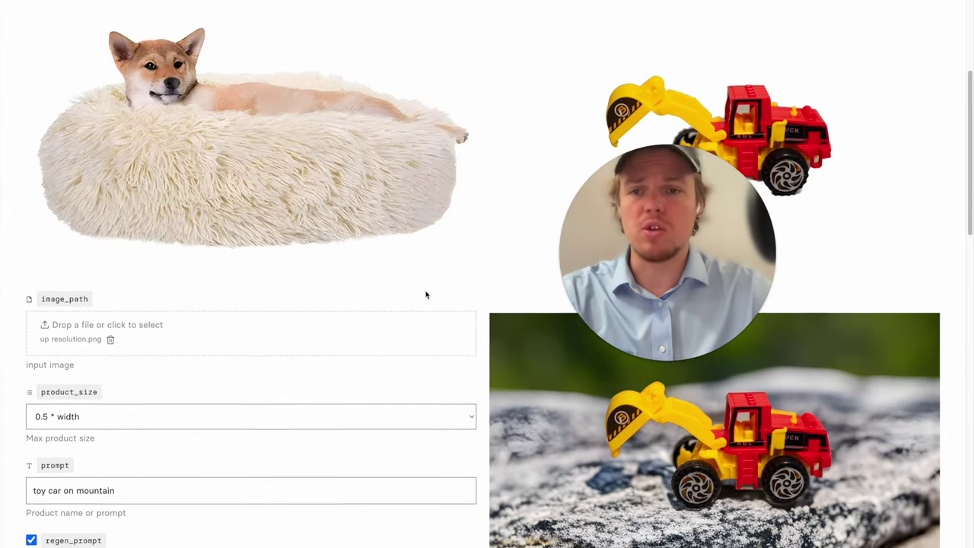
{"action": "scroll", "coordinate": [428, 286], "scroll_direction": "up", "scroll_amount": 3}
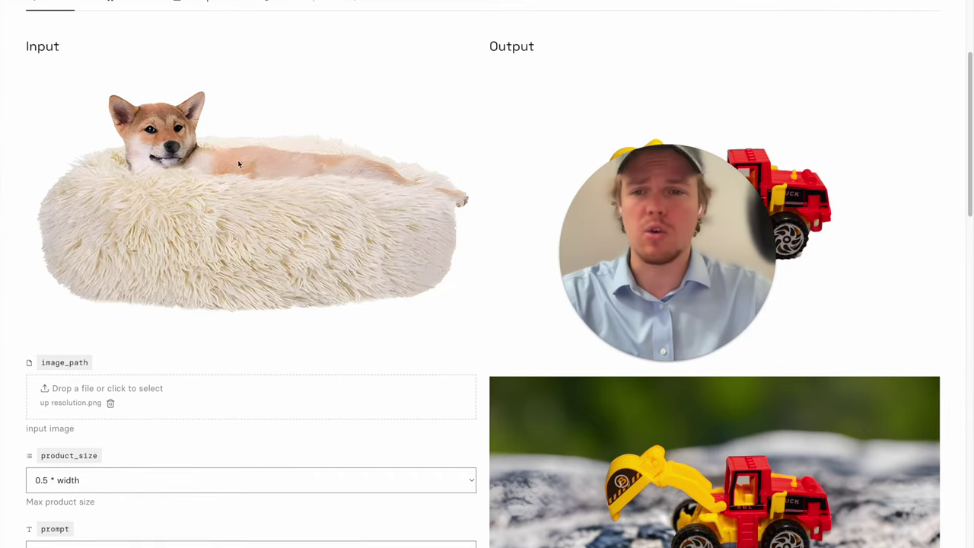
{"action": "scroll", "coordinate": [389, 190], "scroll_direction": "down", "scroll_amount": 3}
{"action": "scroll", "coordinate": [305, 228], "scroll_direction": "down", "scroll_amount": 2}
{"action": "scroll", "coordinate": [205, 275], "scroll_direction": "down", "scroll_amount": 1}
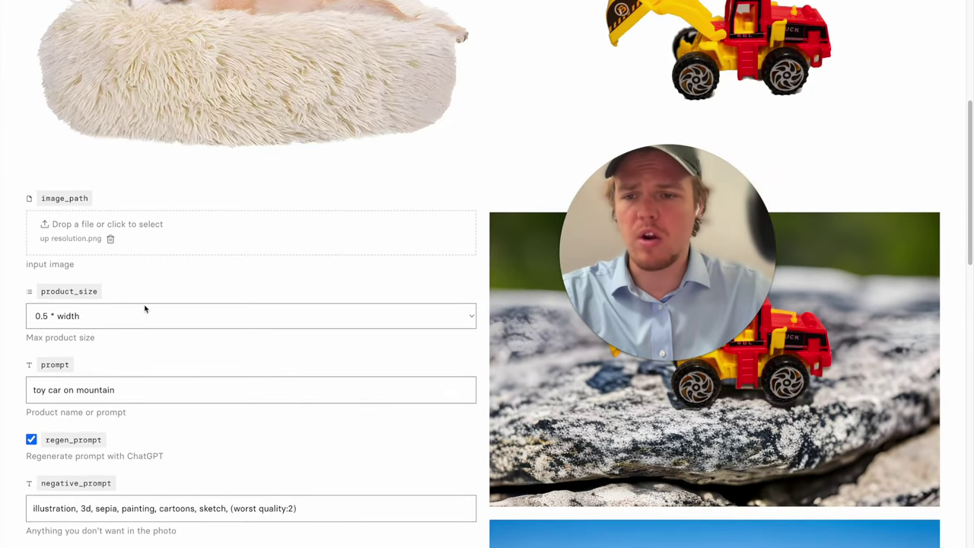
{"action": "left_click", "coordinate": [168, 299]}
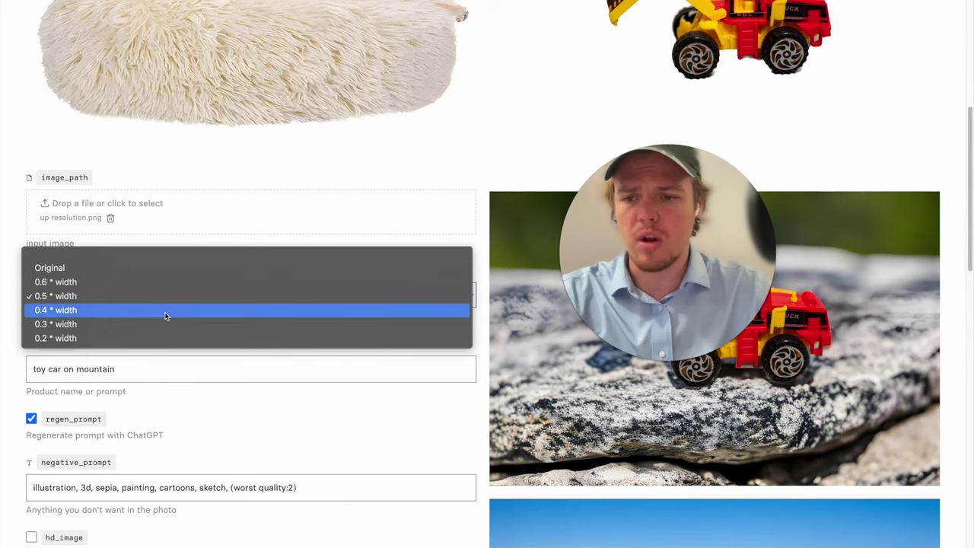
{"action": "left_click", "coordinate": [164, 290]}
{"action": "left_click", "coordinate": [164, 290]}
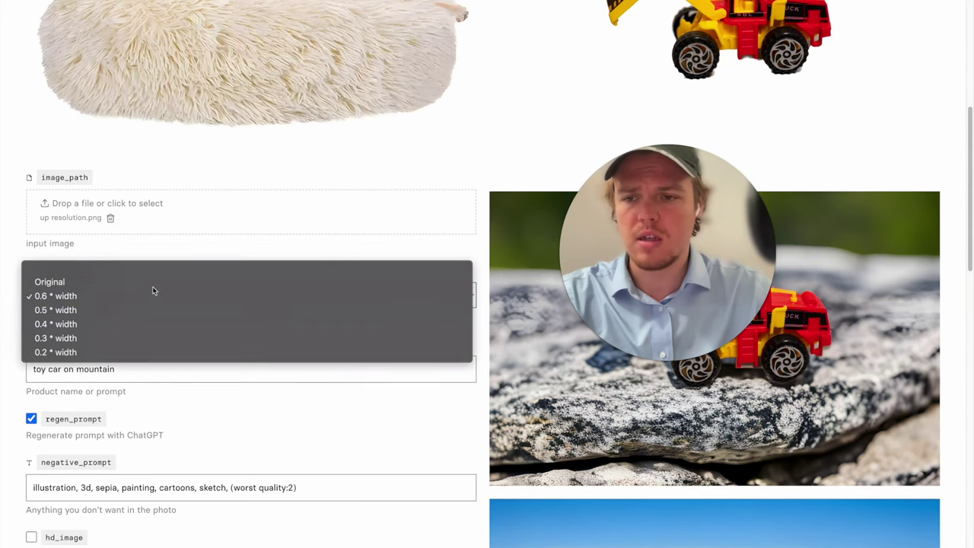
{"action": "left_click", "coordinate": [154, 281]}
- Set product_size back to 0.5 * width
{"action": "scroll", "coordinate": [213, 297], "scroll_direction": "up", "scroll_amount": 9}
{"action": "scroll", "coordinate": [229, 301], "scroll_direction": "down", "scroll_amount": 13}
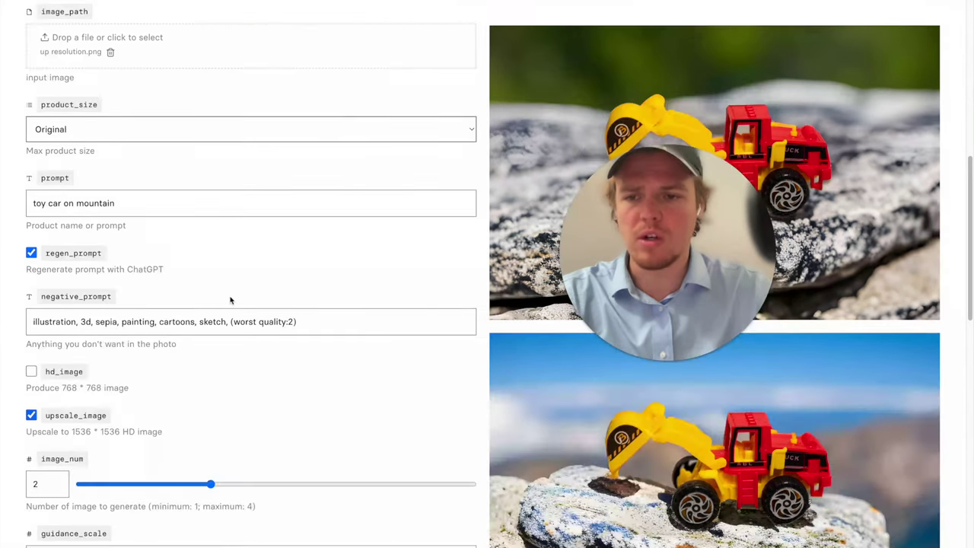
{"action": "left_click", "coordinate": [145, 134]}
{"action": "left_click", "coordinate": [132, 158]}
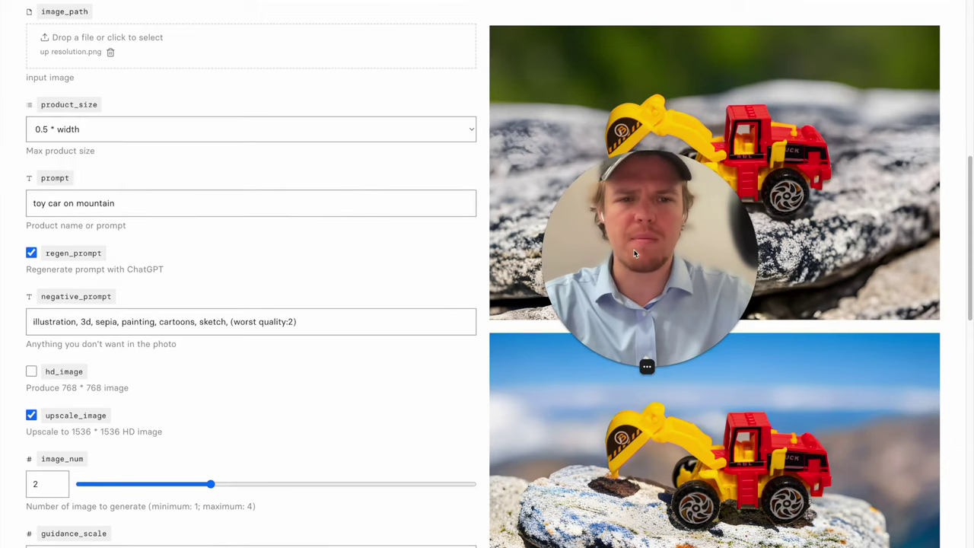
{"action": "scroll", "coordinate": [685, 245], "scroll_direction": "up", "scroll_amount": 13}
{"action": "scroll", "coordinate": [742, 351], "scroll_direction": "down", "scroll_amount": 12}
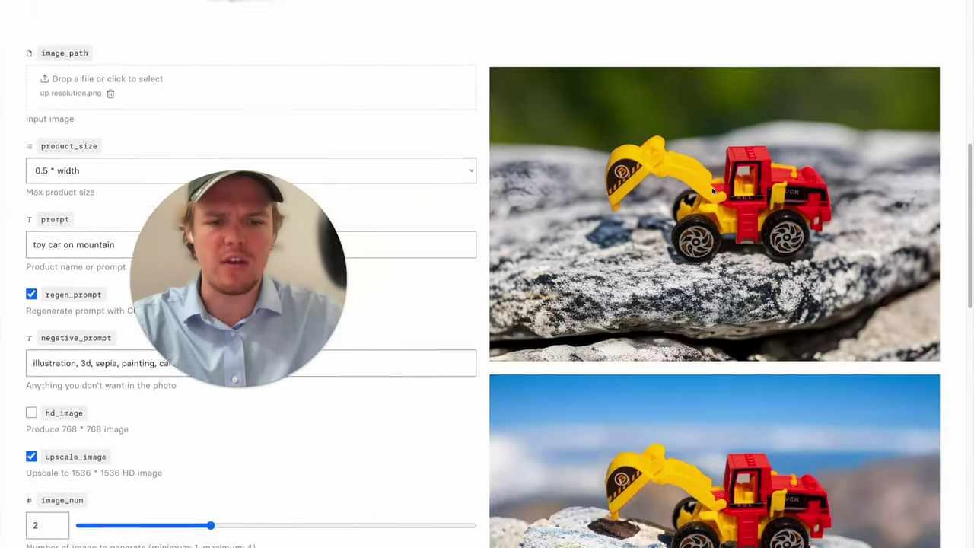
{"action": "scroll", "coordinate": [761, 216], "scroll_direction": "down", "scroll_amount": 9}
{"action": "scroll", "coordinate": [685, 229], "scroll_direction": "up", "scroll_amount": 15}
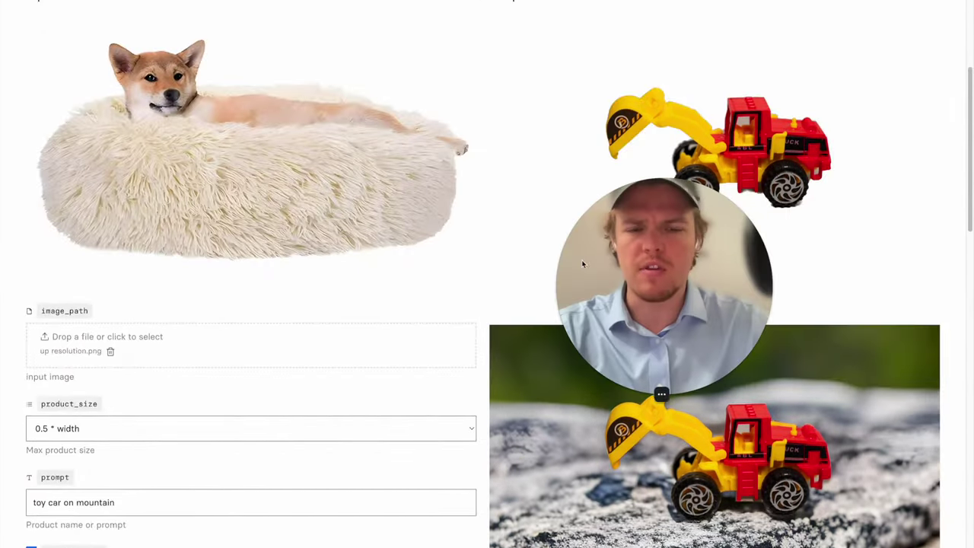
{"action": "scroll", "coordinate": [311, 287], "scroll_direction": "down", "scroll_amount": 5}
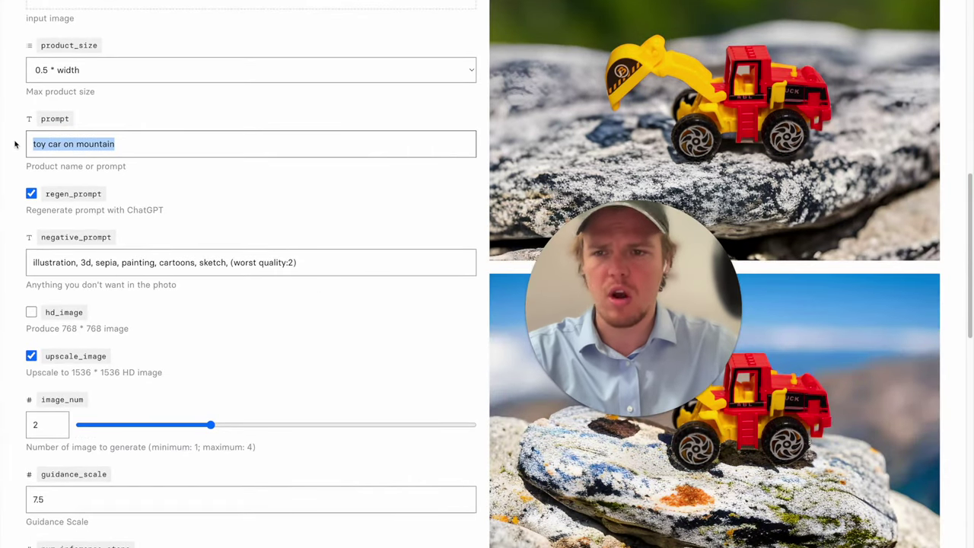
- Replace the prompt with 'dog bed in home', set image_num to 4, and submit
{"action": "key", "text": "BackSpace"}
{"action": "type", "text": "dog bed in home"}
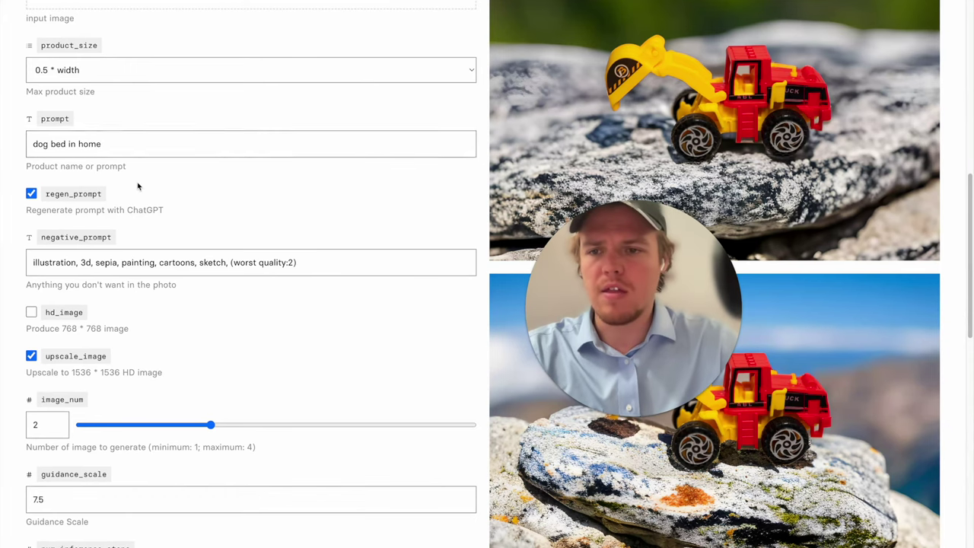
{"action": "scroll", "coordinate": [141, 183], "scroll_direction": "down", "scroll_amount": 2}
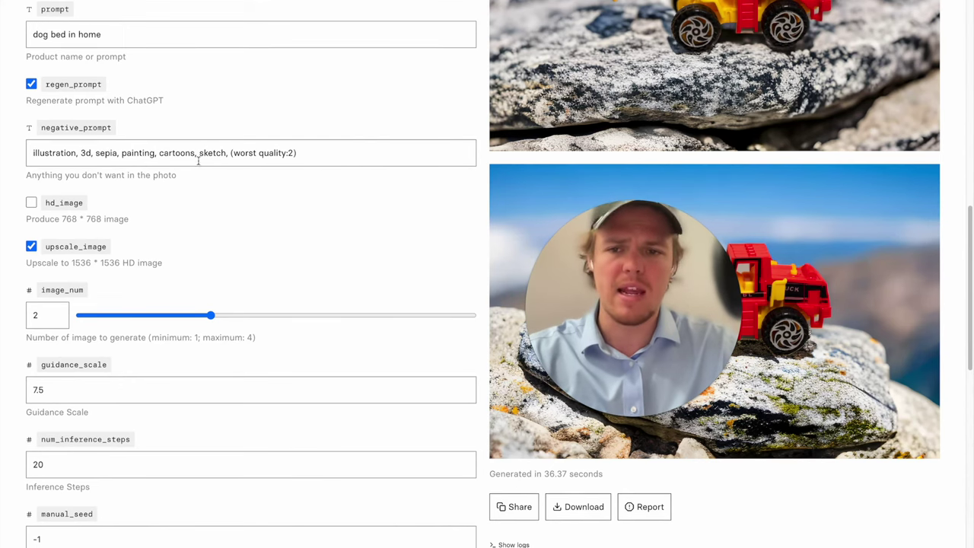
{"action": "scroll", "coordinate": [348, 213], "scroll_direction": "up", "scroll_amount": 5}
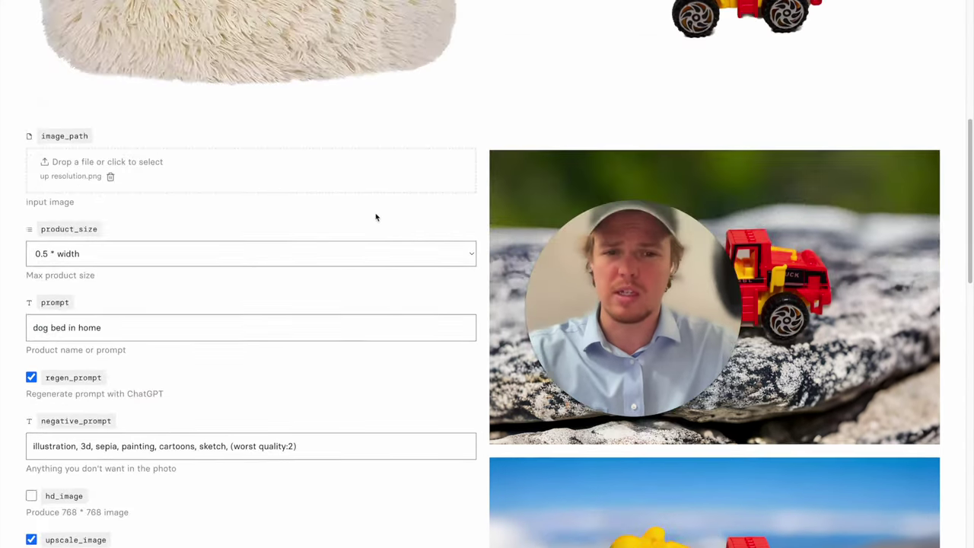
{"action": "scroll", "coordinate": [290, 244], "scroll_direction": "down", "scroll_amount": 5}
{"action": "scroll", "coordinate": [179, 245], "scroll_direction": "down", "scroll_amount": 2}
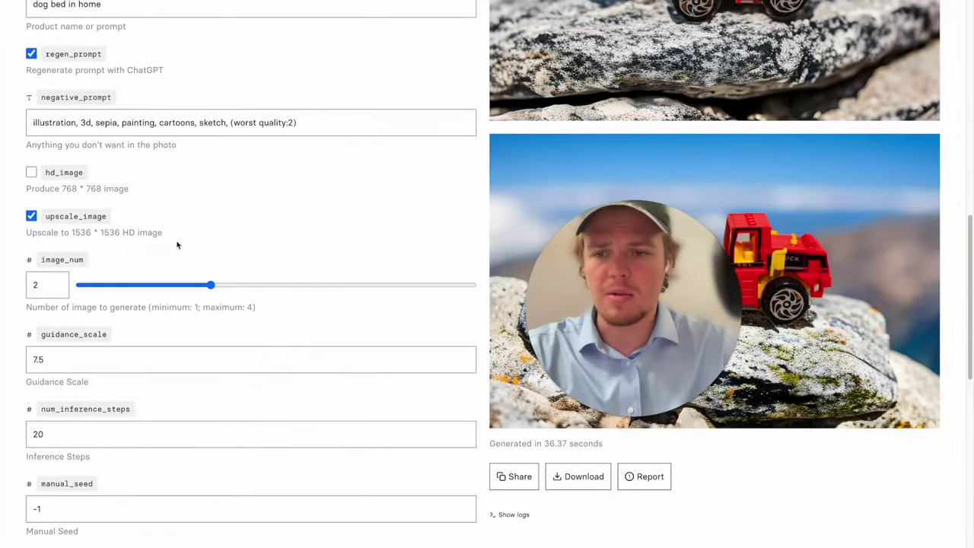
{"action": "scroll", "coordinate": [156, 274], "scroll_direction": "down", "scroll_amount": 2}
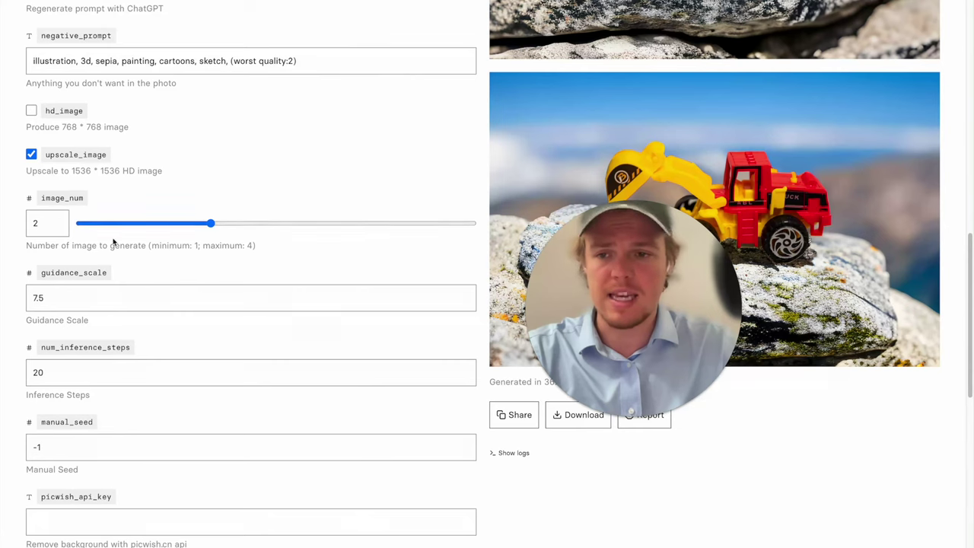
{"action": "scroll", "coordinate": [533, 259], "scroll_direction": "up", "scroll_amount": 4}
{"action": "scroll", "coordinate": [514, 278], "scroll_direction": "down", "scroll_amount": 1}
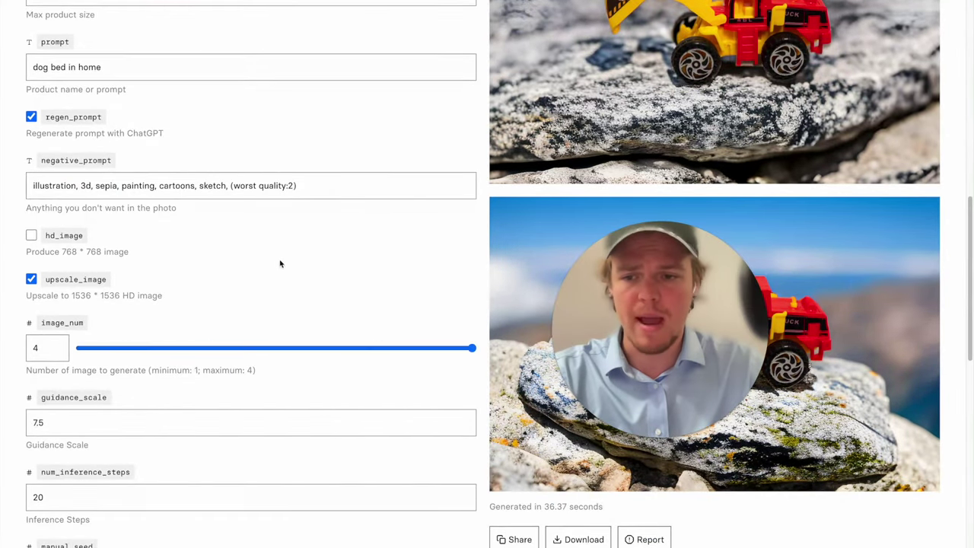
{"action": "scroll", "coordinate": [281, 264], "scroll_direction": "down", "scroll_amount": 6}
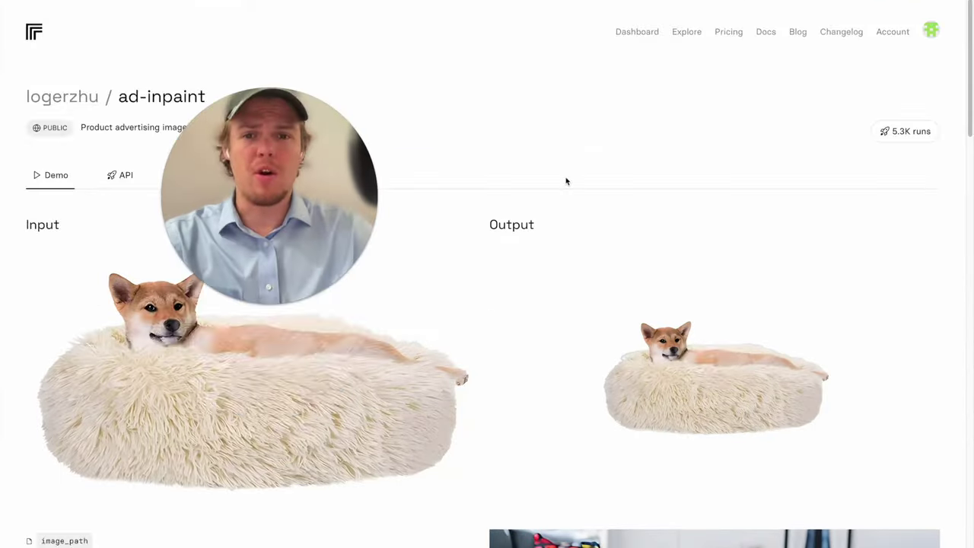
{"action": "scroll", "coordinate": [566, 181], "scroll_direction": "down", "scroll_amount": 5}
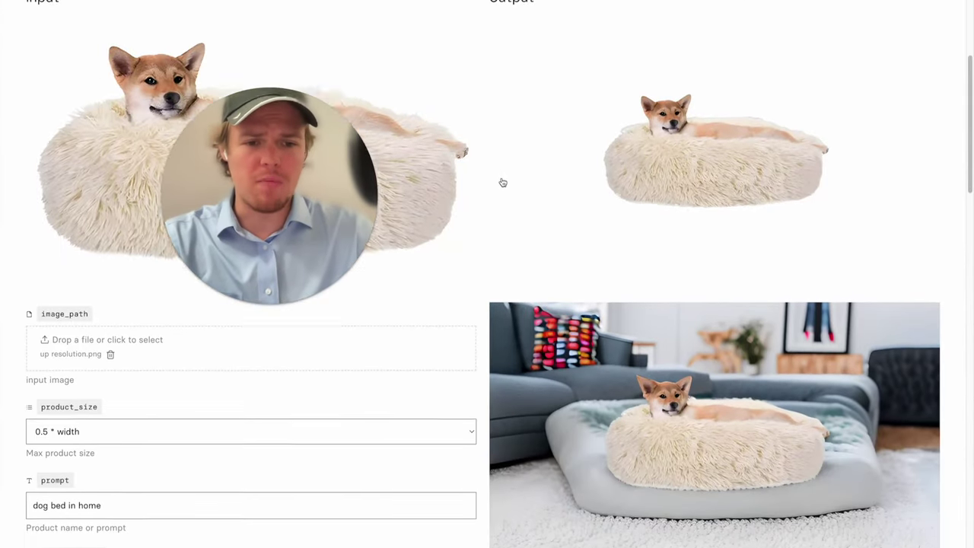
{"action": "scroll", "coordinate": [501, 182], "scroll_direction": "down", "scroll_amount": 4}
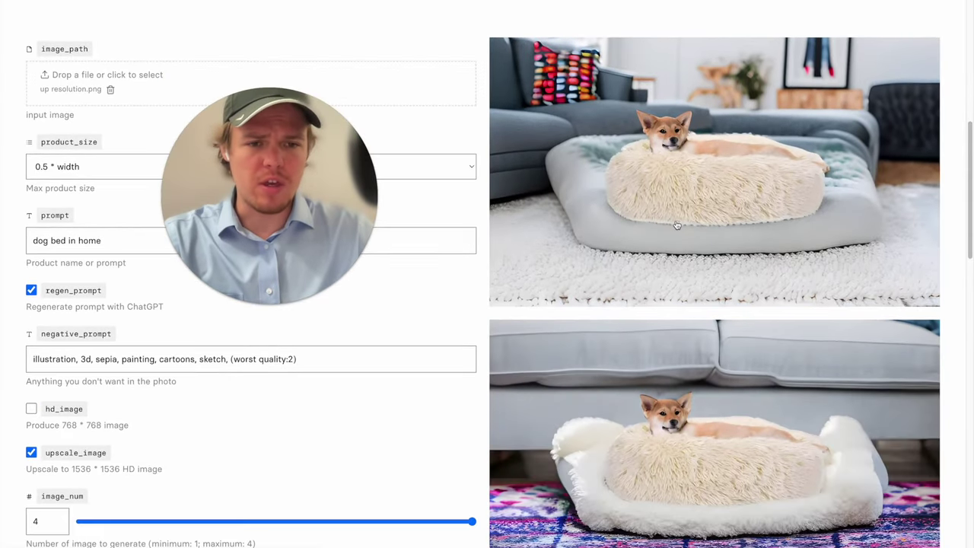
{"action": "scroll", "coordinate": [713, 299], "scroll_direction": "down", "scroll_amount": 3}
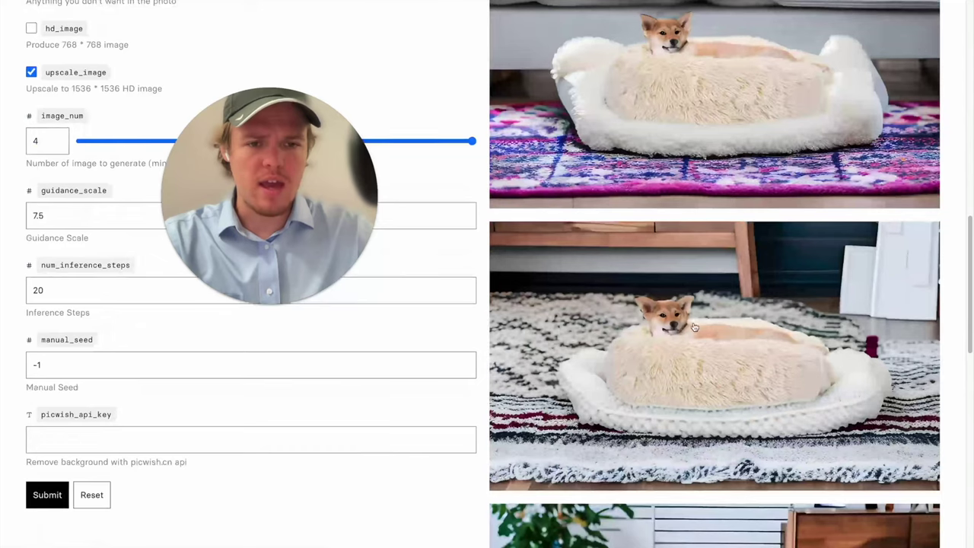
{"action": "scroll", "coordinate": [684, 329], "scroll_direction": "down", "scroll_amount": 5}
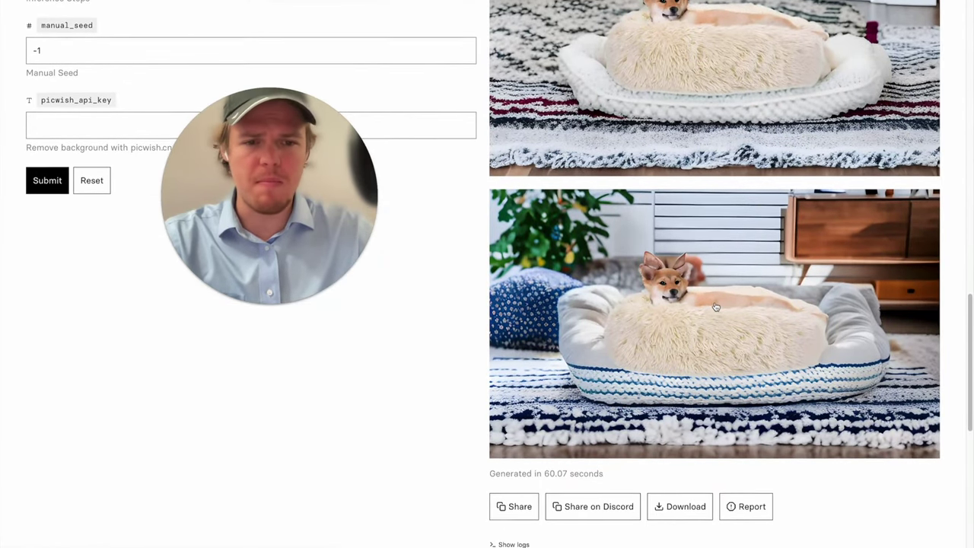
{"action": "scroll", "coordinate": [705, 300], "scroll_direction": "up", "scroll_amount": 1}
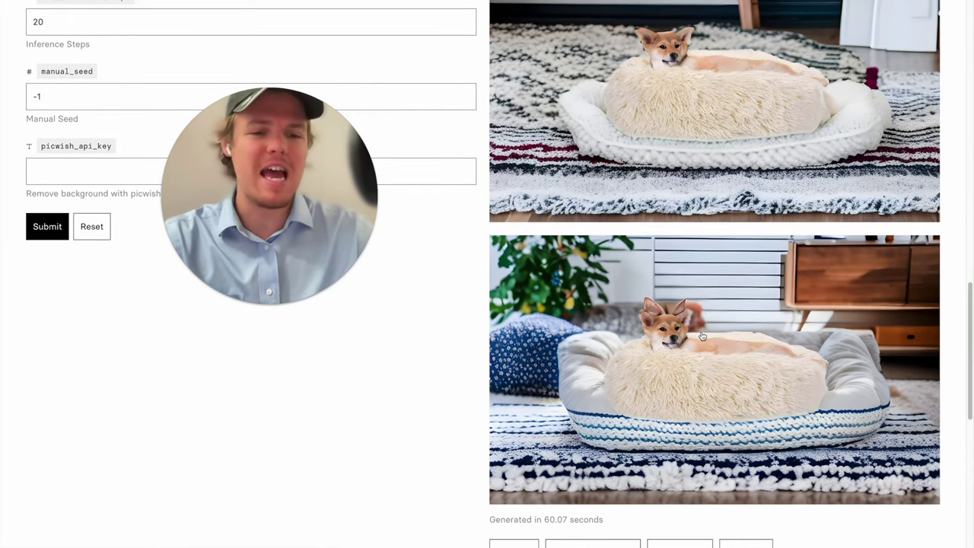
{"action": "scroll", "coordinate": [702, 336], "scroll_direction": "up", "scroll_amount": 8}
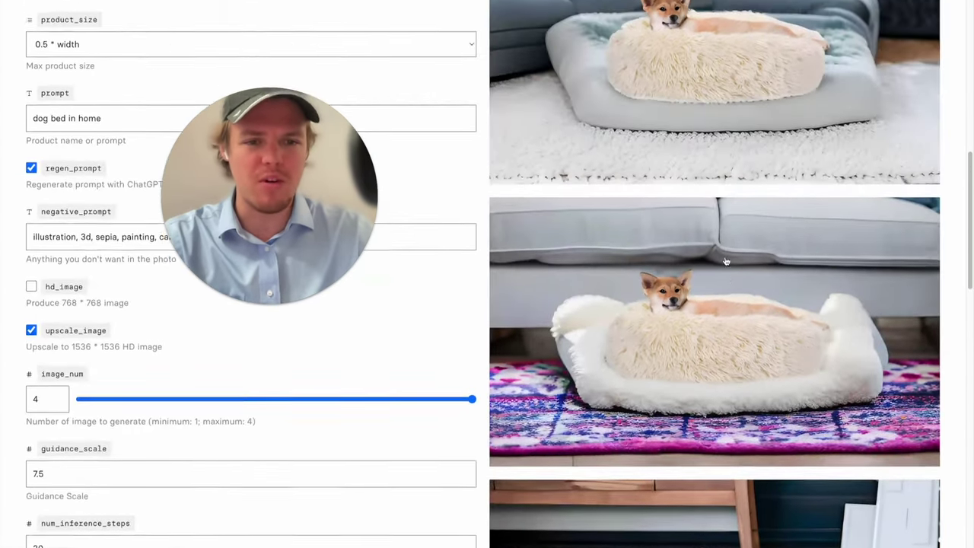
{"action": "scroll", "coordinate": [725, 261], "scroll_direction": "up", "scroll_amount": 3}
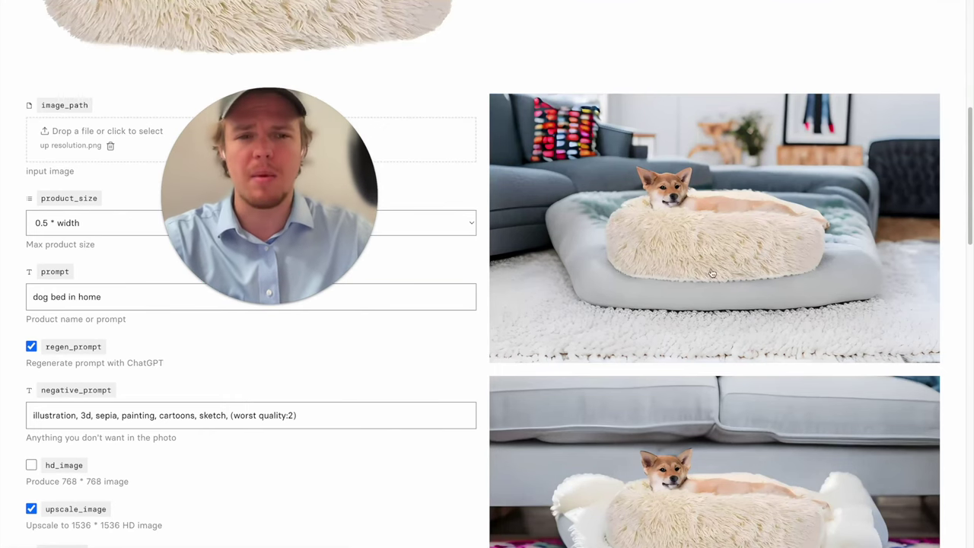
{"action": "scroll", "coordinate": [409, 242], "scroll_direction": "up", "scroll_amount": 2}
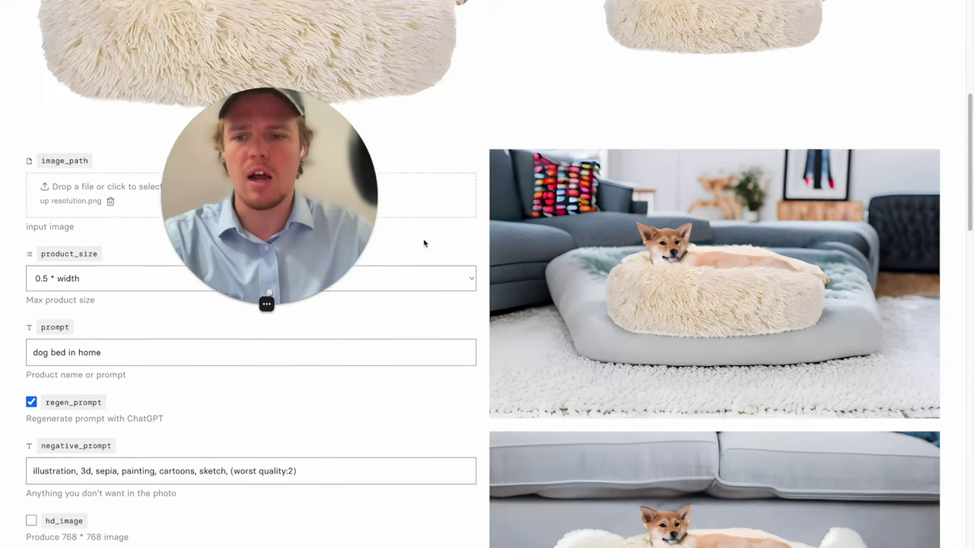
{"action": "scroll", "coordinate": [471, 242], "scroll_direction": "up", "scroll_amount": 1}
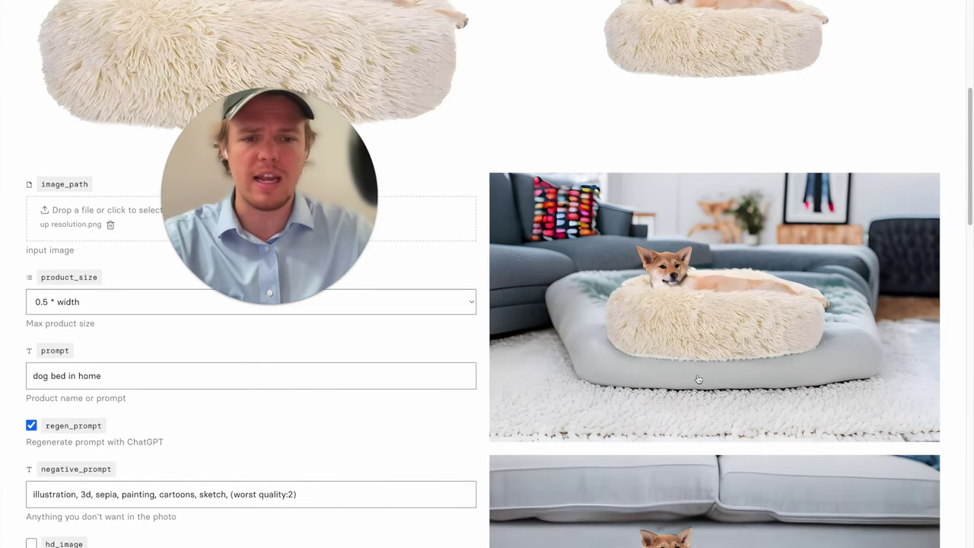
{"action": "scroll", "coordinate": [686, 373], "scroll_direction": "down", "scroll_amount": 2}
{"action": "left_click_drag", "start_coordinate": [270, 296], "coordinate": [501, 302]}
- Scroll through the run to review the dog bed input, its cutout and the staircase outputs
{"action": "scroll", "coordinate": [304, 315], "scroll_direction": "down", "scroll_amount": 5}
{"action": "scroll", "coordinate": [452, 157], "scroll_direction": "up", "scroll_amount": 5}
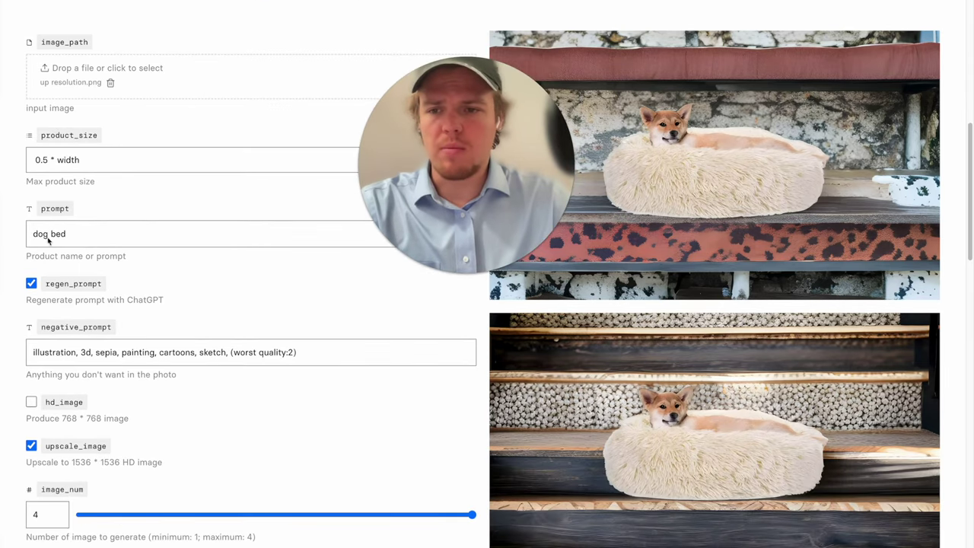
{"action": "scroll", "coordinate": [152, 220], "scroll_direction": "up", "scroll_amount": 3}
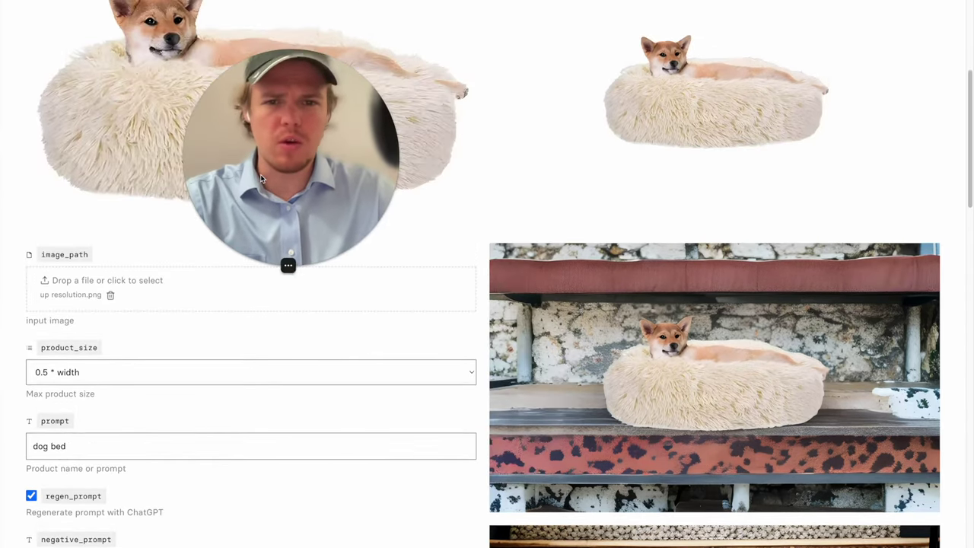
{"action": "scroll", "coordinate": [506, 185], "scroll_direction": "down", "scroll_amount": 4}
{"action": "scroll", "coordinate": [673, 220], "scroll_direction": "up", "scroll_amount": 2}
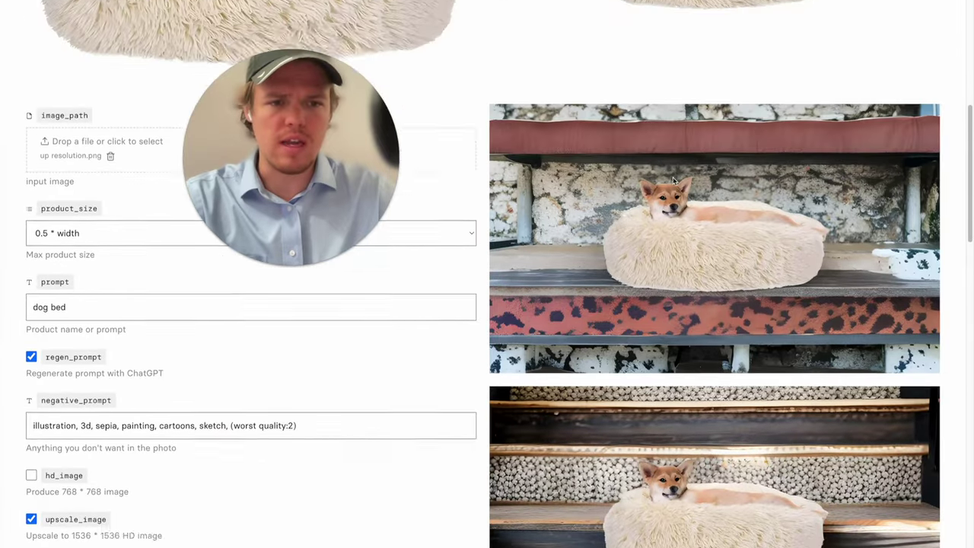
{"action": "scroll", "coordinate": [673, 220], "scroll_direction": "down", "scroll_amount": 1}
{"action": "scroll", "coordinate": [659, 233], "scroll_direction": "down", "scroll_amount": 5}
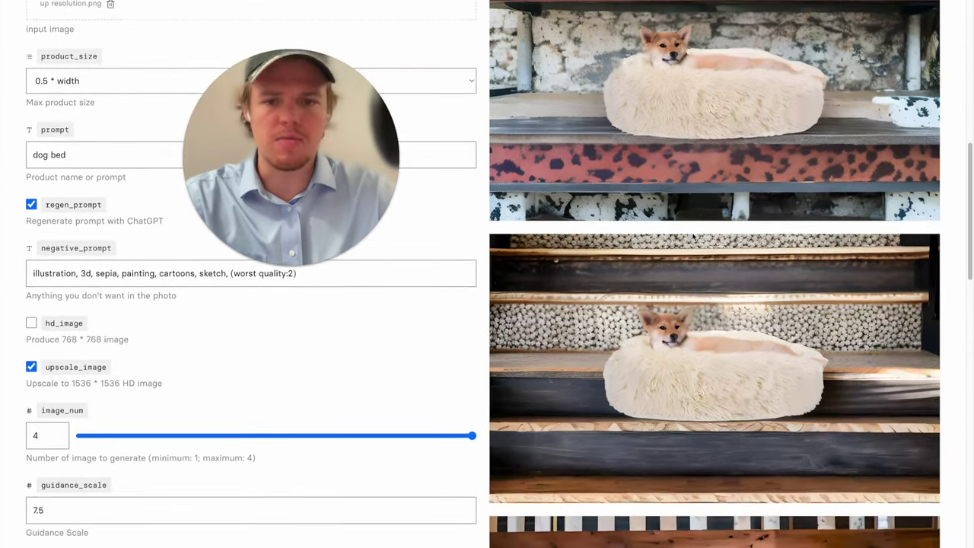
{"action": "scroll", "coordinate": [689, 235], "scroll_direction": "down", "scroll_amount": 6}
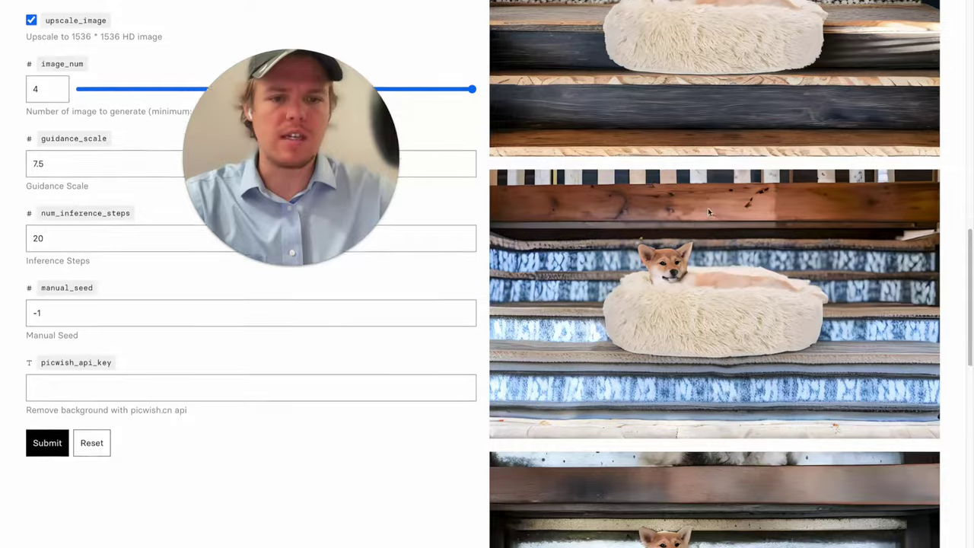
{"action": "scroll", "coordinate": [706, 211], "scroll_direction": "down", "scroll_amount": 1}
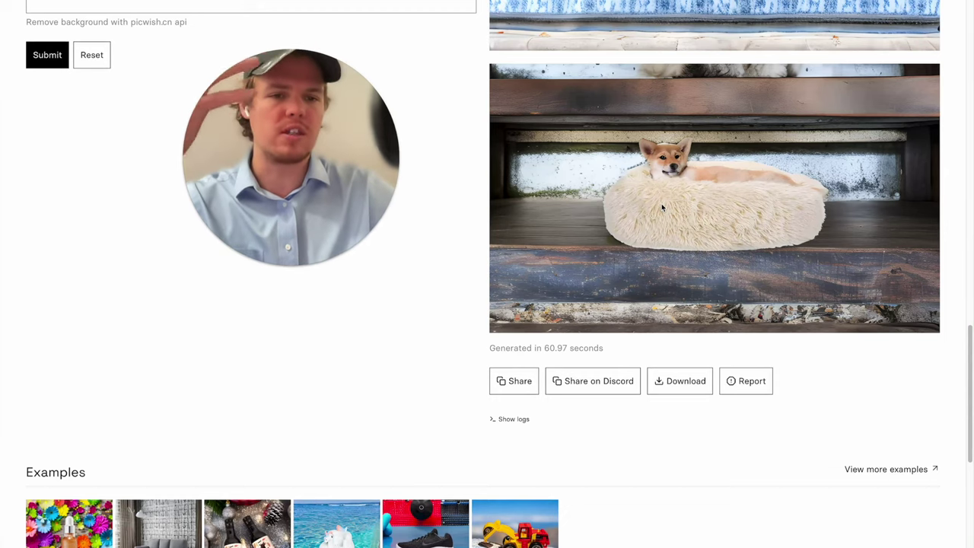
{"action": "scroll", "coordinate": [640, 218], "scroll_direction": "up", "scroll_amount": 5}
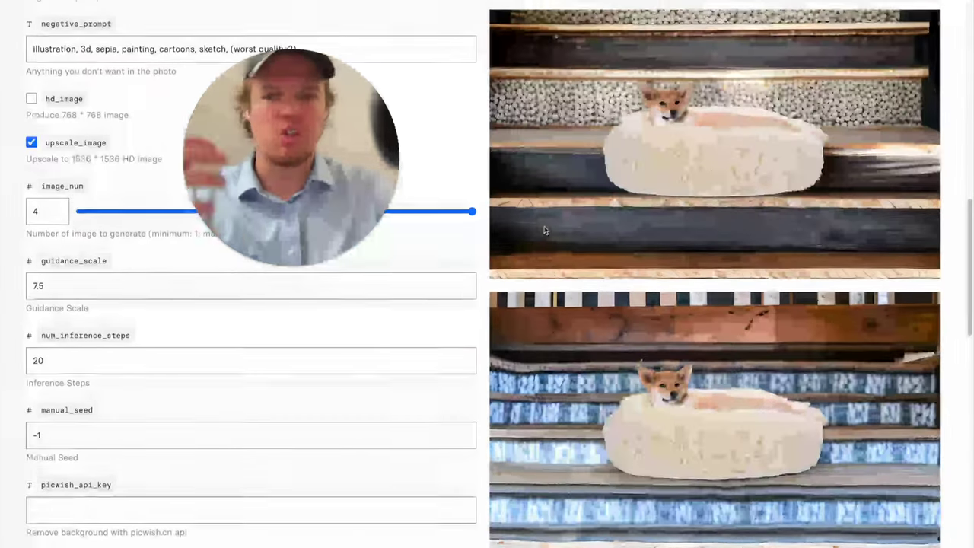
{"action": "scroll", "coordinate": [191, 313], "scroll_direction": "up", "scroll_amount": 1}
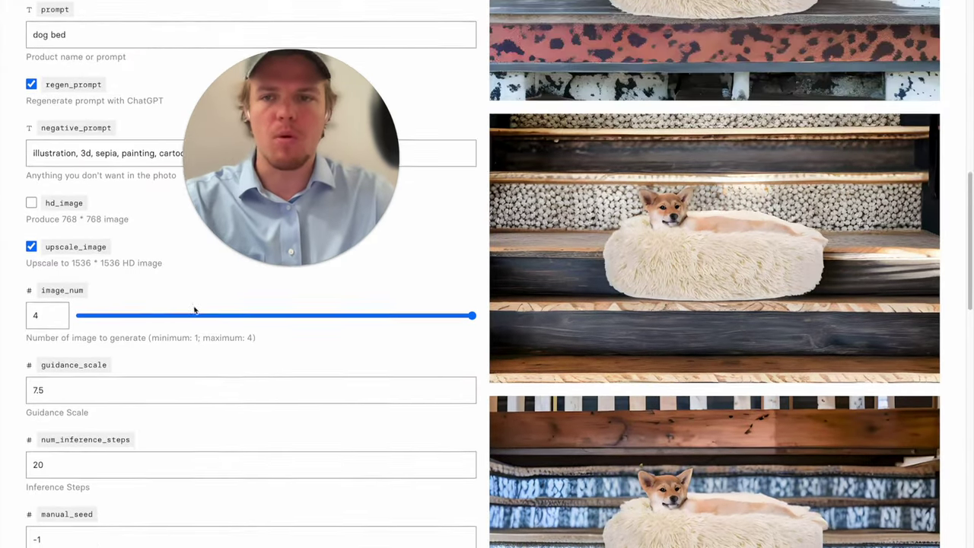
{"action": "scroll", "coordinate": [201, 307], "scroll_direction": "down", "scroll_amount": 3}
{"action": "scroll", "coordinate": [201, 306], "scroll_direction": "up", "scroll_amount": 6}
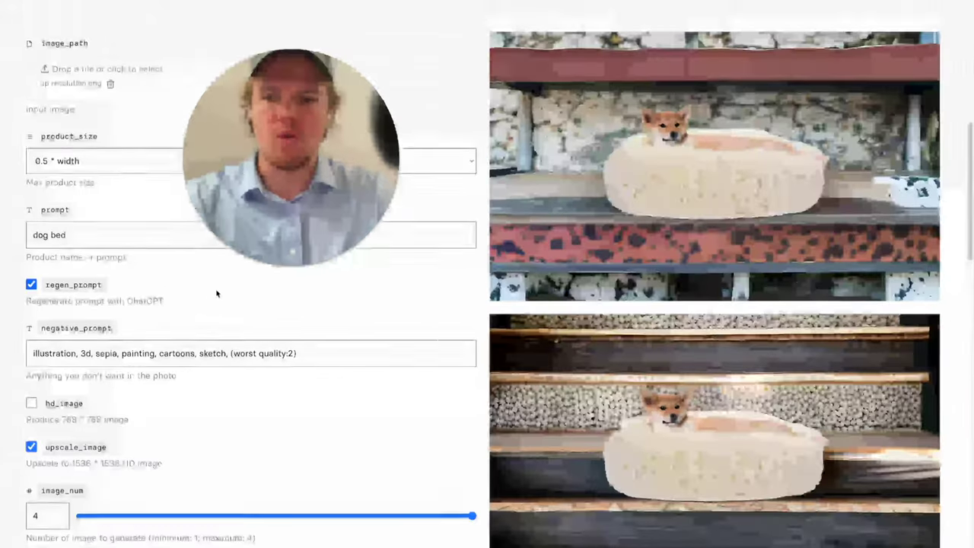
{"action": "scroll", "coordinate": [261, 347], "scroll_direction": "down", "scroll_amount": 1}
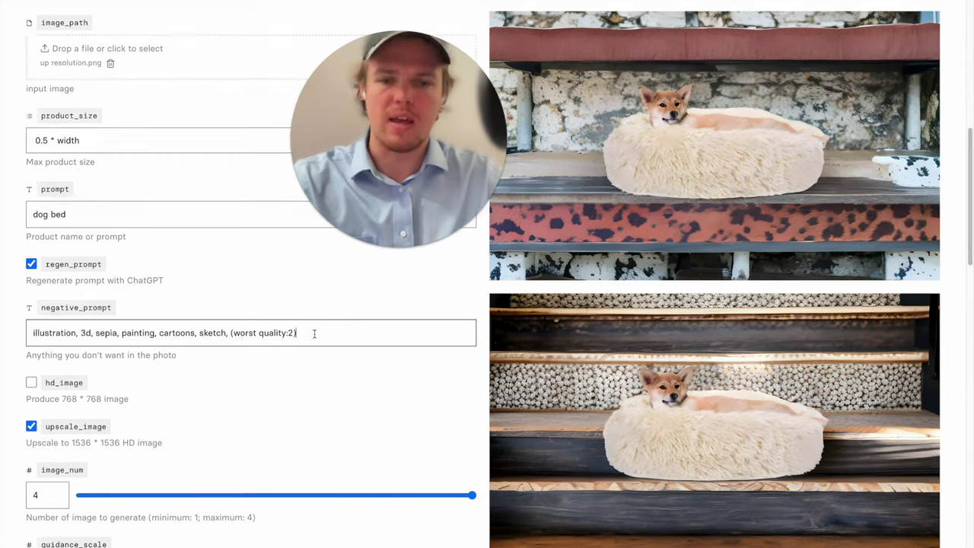
{"action": "scroll", "coordinate": [630, 383], "scroll_direction": "down", "scroll_amount": 3}
{"action": "scroll", "coordinate": [647, 383], "scroll_direction": "up", "scroll_amount": 2}
{"action": "scroll", "coordinate": [671, 383], "scroll_direction": "down", "scroll_amount": 4}
{"action": "scroll", "coordinate": [670, 383], "scroll_direction": "down", "scroll_amount": 1}
{"action": "scroll", "coordinate": [322, 370], "scroll_direction": "up", "scroll_amount": 5}
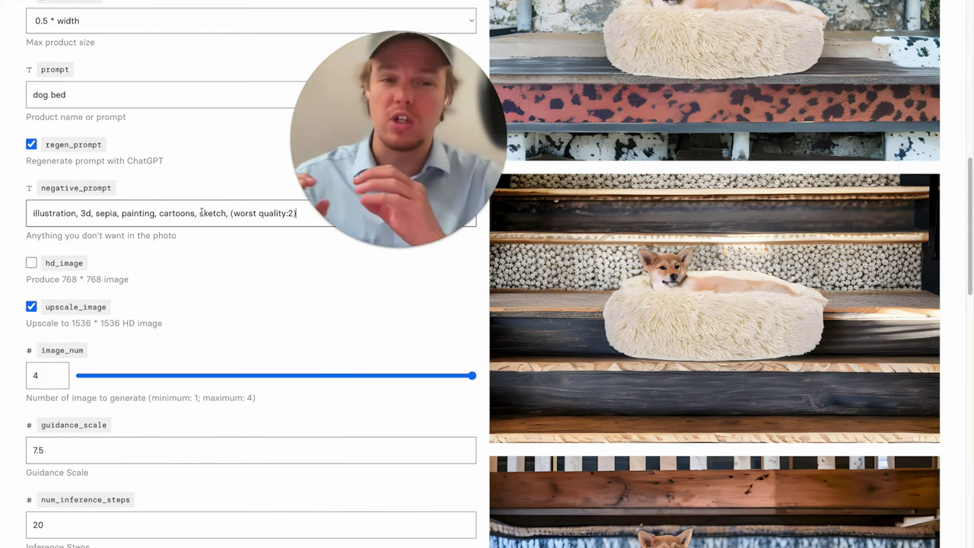
{"action": "scroll", "coordinate": [522, 289], "scroll_direction": "up", "scroll_amount": 5}
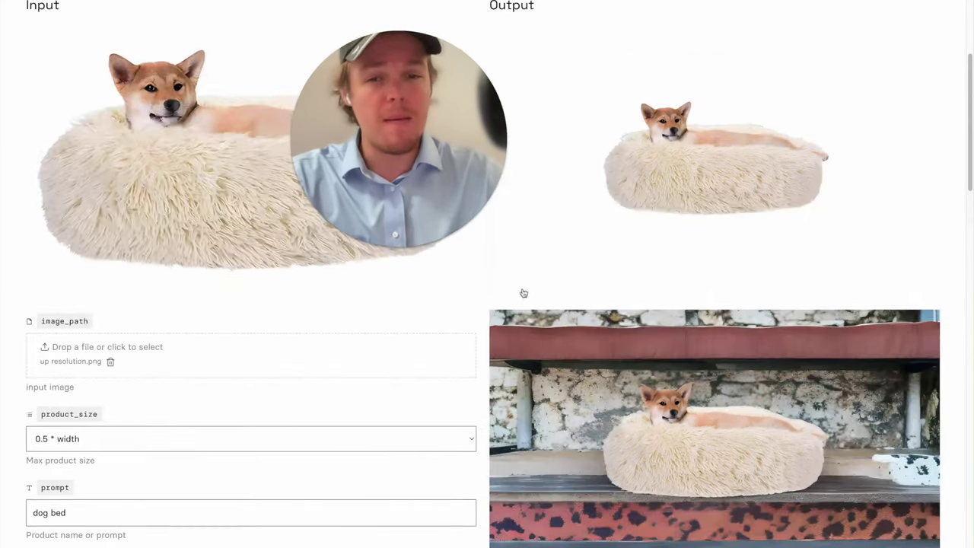
{"action": "scroll", "coordinate": [583, 254], "scroll_direction": "up", "scroll_amount": 1}
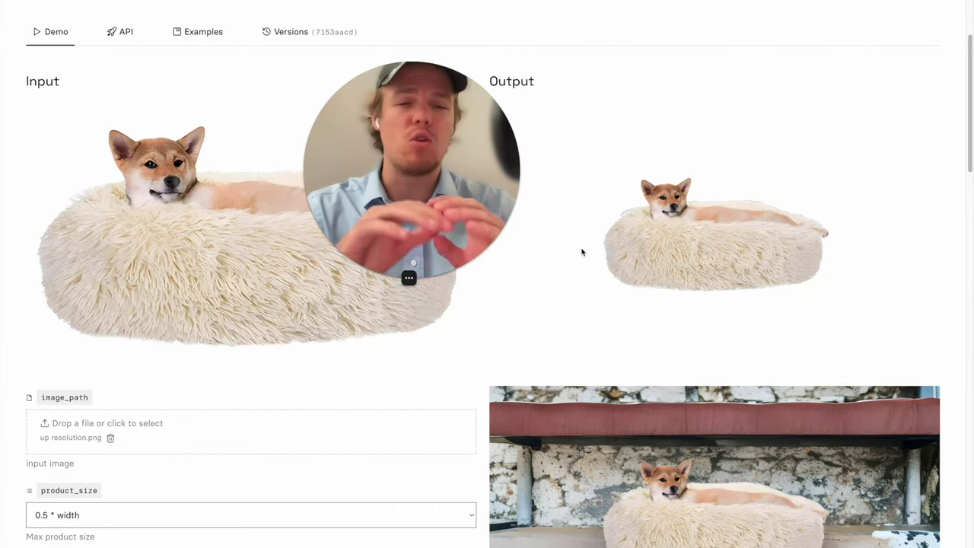